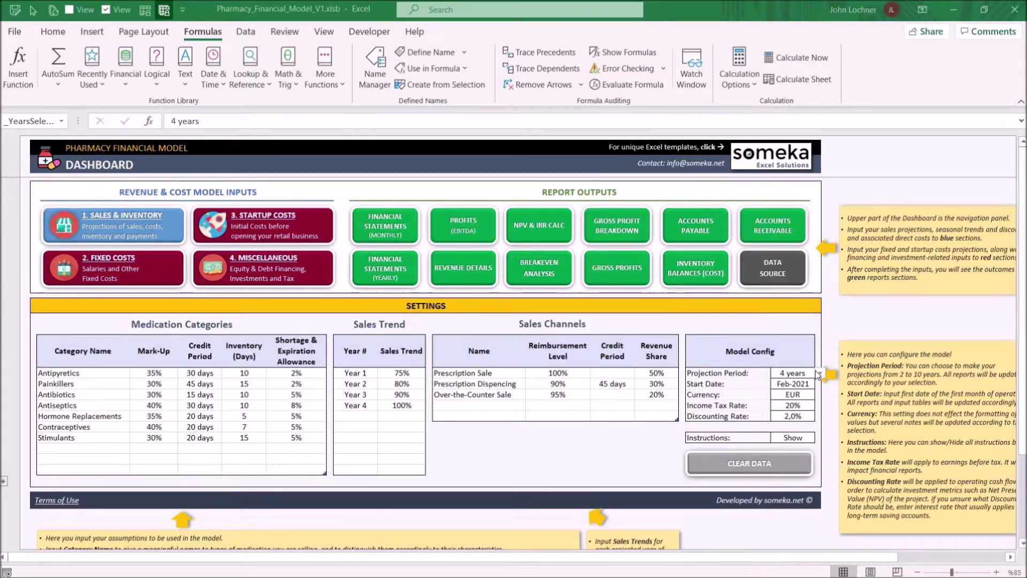
# Set the model's projection period to 5 years and select the yearly sales trend percentages for Years 1 to 5
pyautogui.hotkey('alt', 'Down')
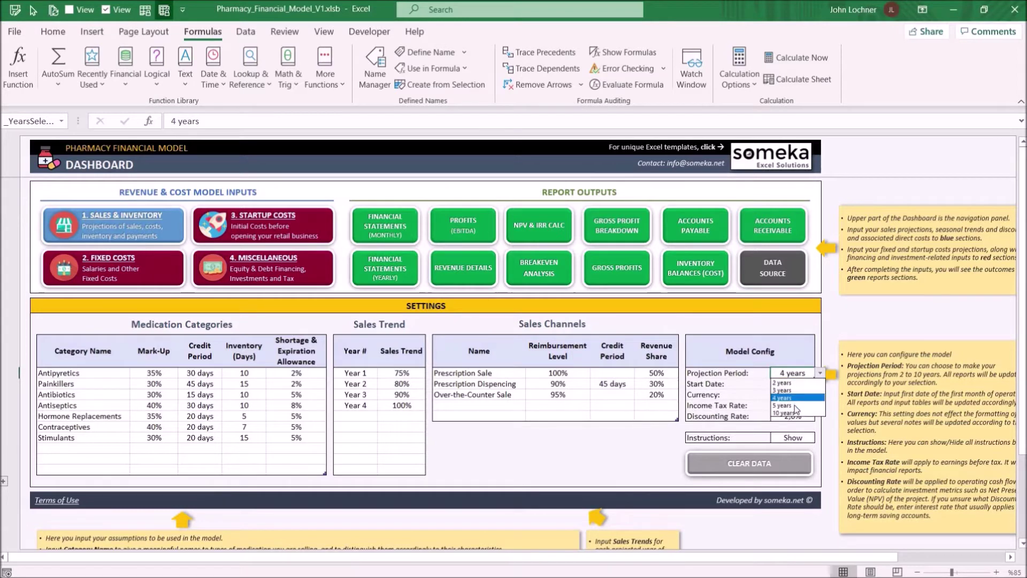
pyautogui.click(795, 405)
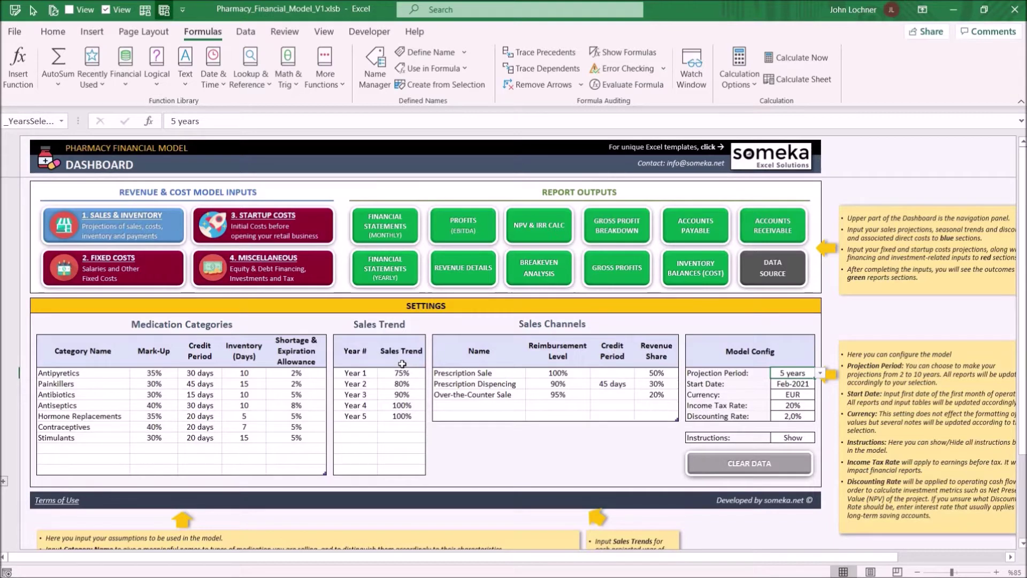
pyautogui.moveTo(402, 373); pyautogui.dragTo(403, 417)
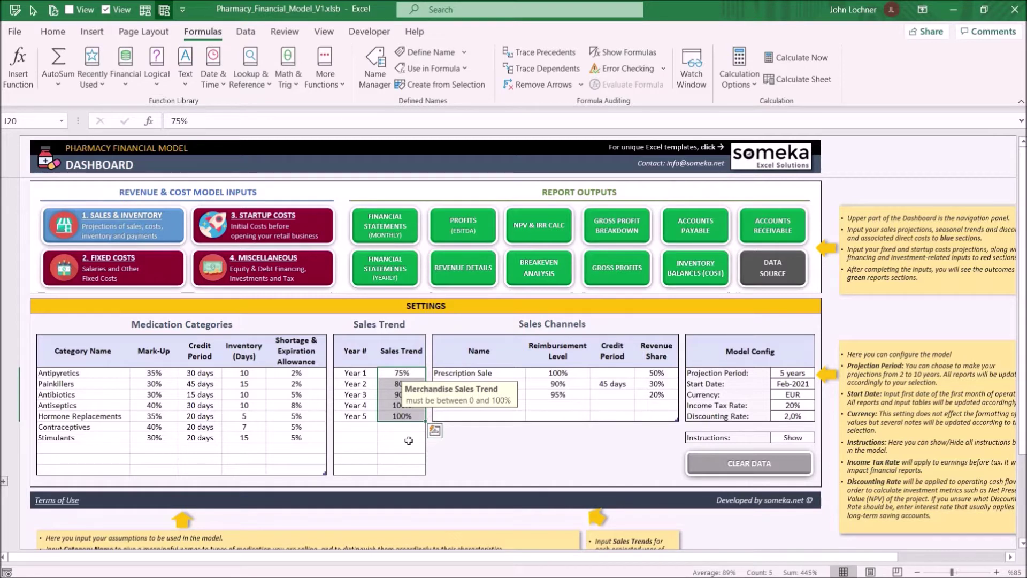
# Set the model's start date to January 2021 and its currency to USD
pyautogui.click(791, 383)
pyautogui.doubleClick(792, 384)
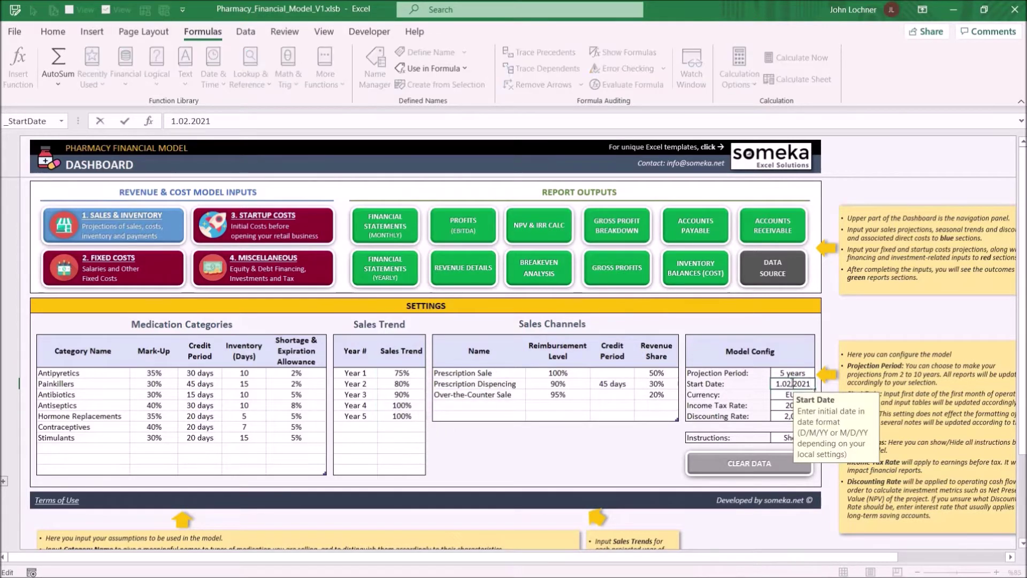
pyautogui.press('BackSpace')
pyautogui.write('1')
pyautogui.press('Return')
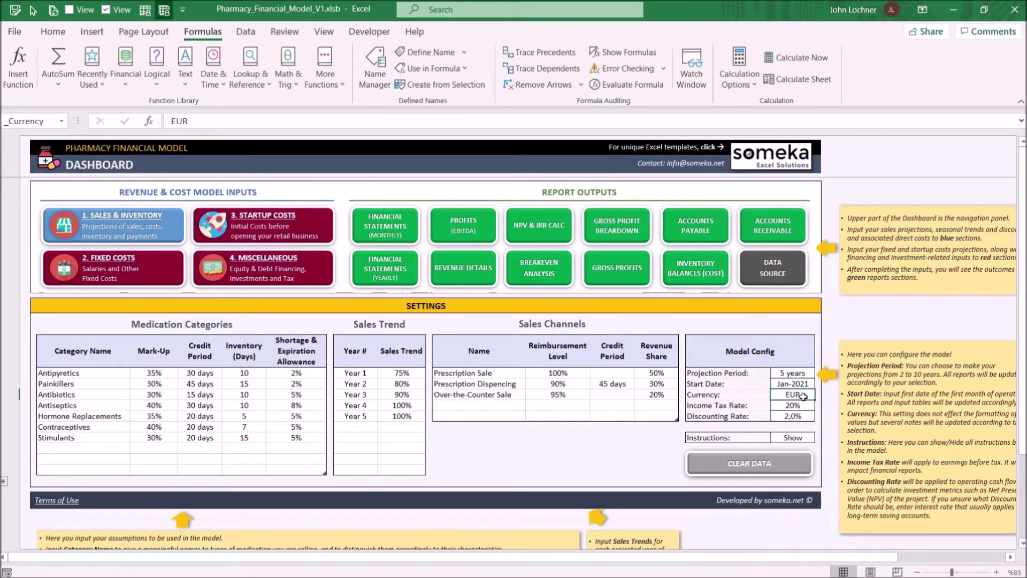
pyautogui.write('USD')
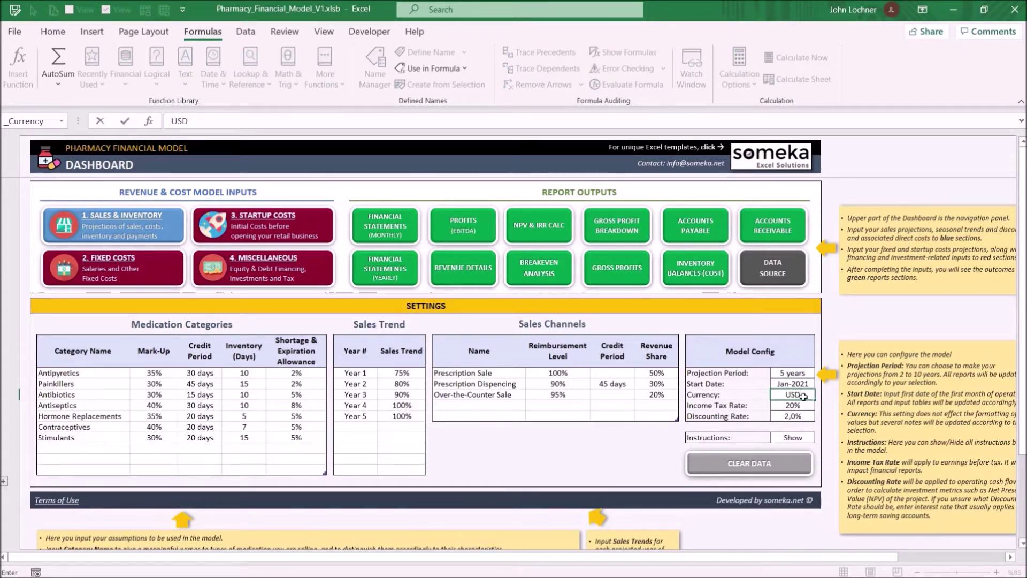
pyautogui.press('Return')
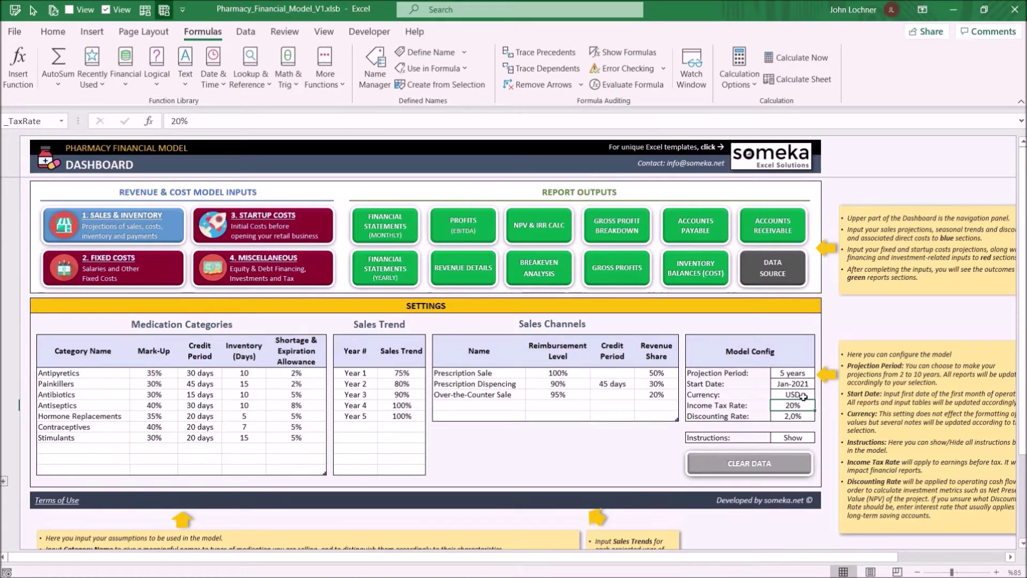
# Set the income tax rate to 13% and the discounting rate to 1% in the model configuration
pyautogui.write('13')
pyautogui.press('Return')
pyautogui.write('1')
pyautogui.press('Return')
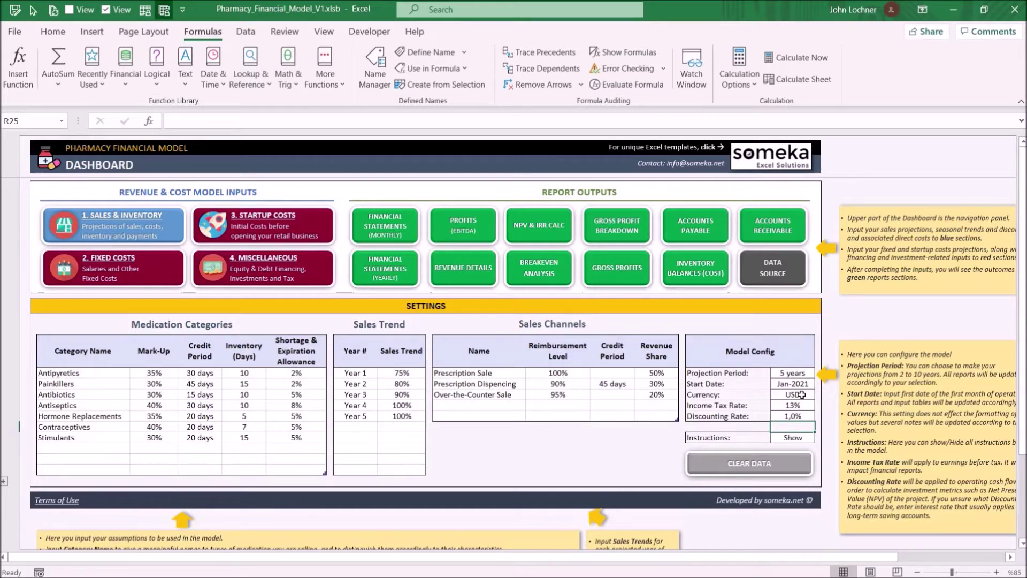
# Set the dashboard's Instructions option to Hide
pyautogui.click(804, 438)
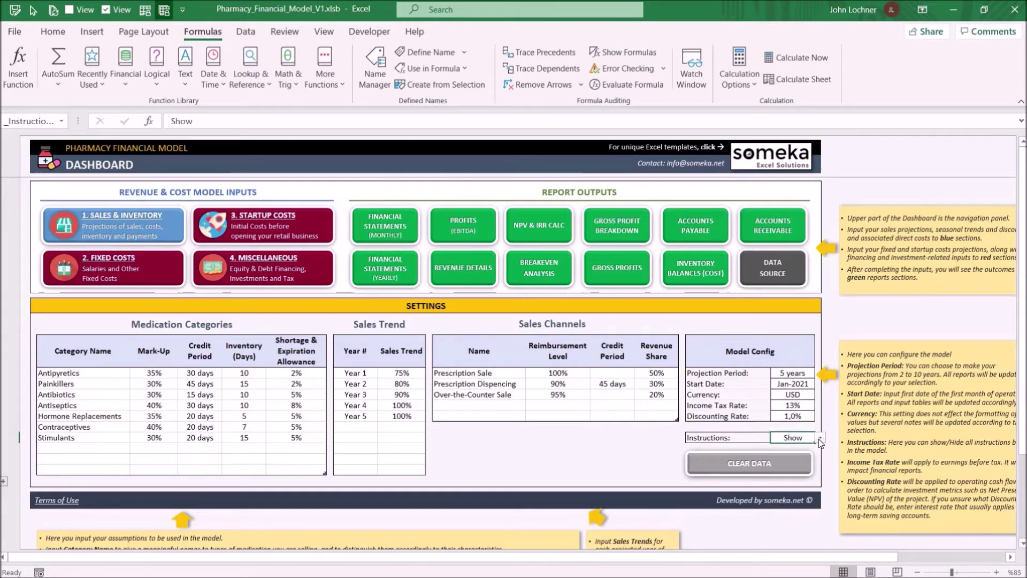
pyautogui.click(819, 438)
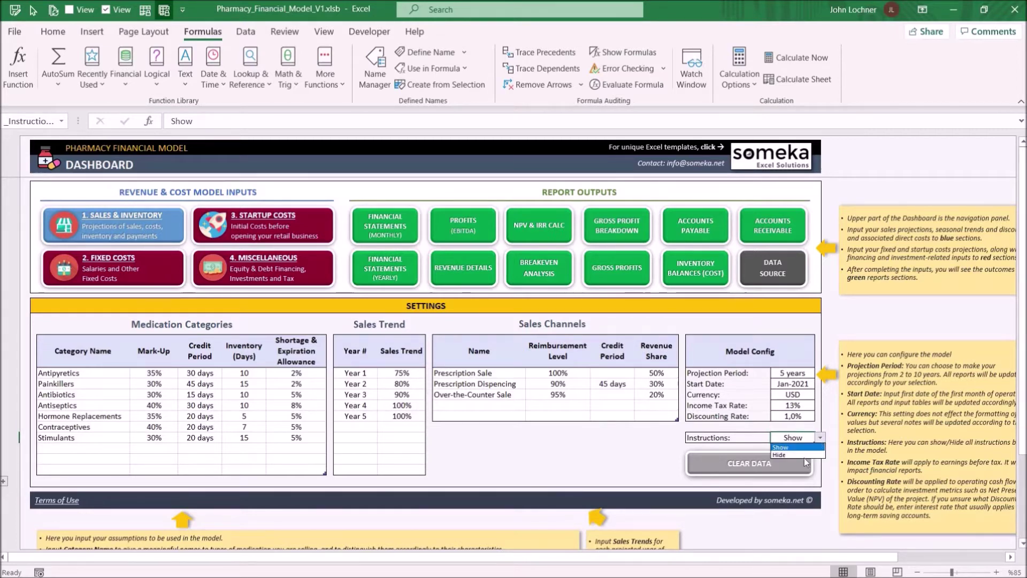
pyautogui.click(803, 455)
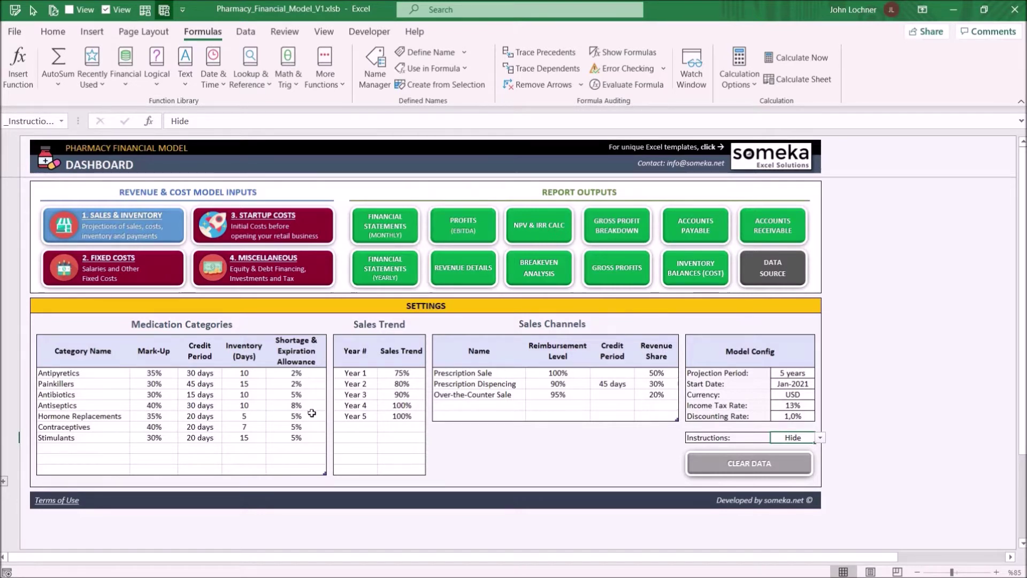
# Add the medication category Tranquilizers with 30% mark-up, 20 days credit, 15 days inventory and a 5% shortage and expiration allowance
pyautogui.click(91, 448)
pyautogui.write('Tranquilizers')
pyautogui.press('Tab')
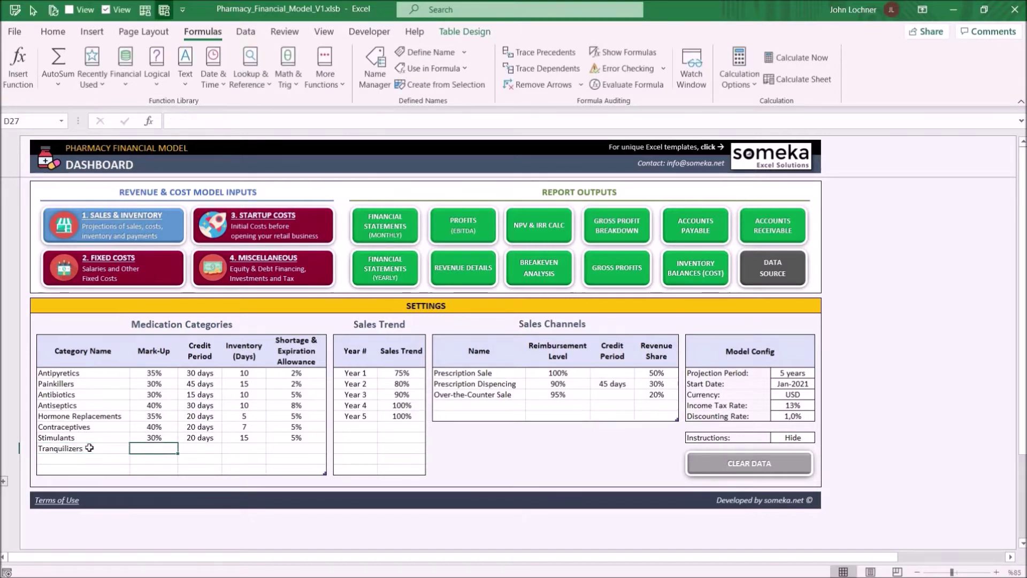
pyautogui.press('Tab')
pyautogui.click(228, 449)
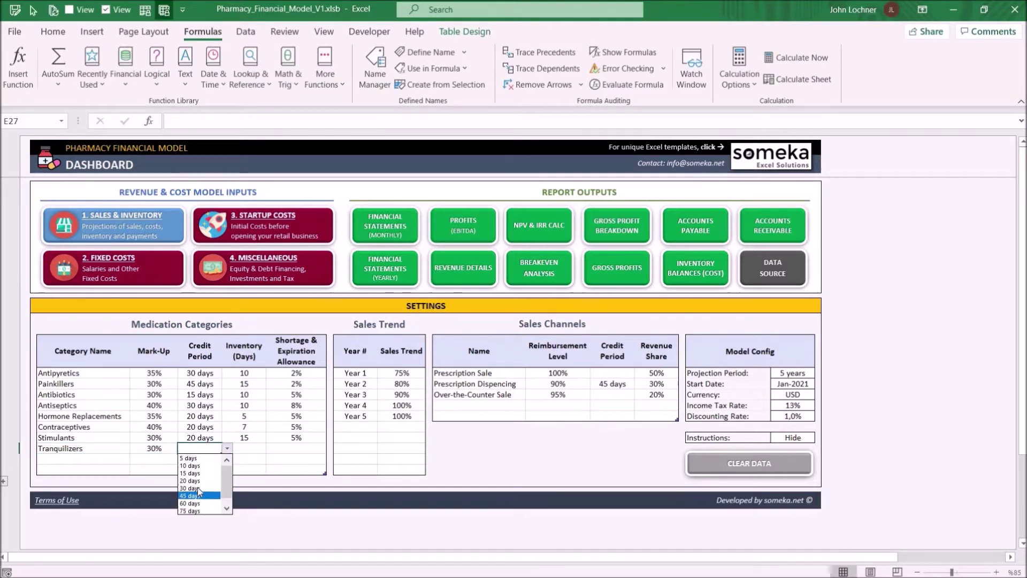
pyautogui.press('Tab')
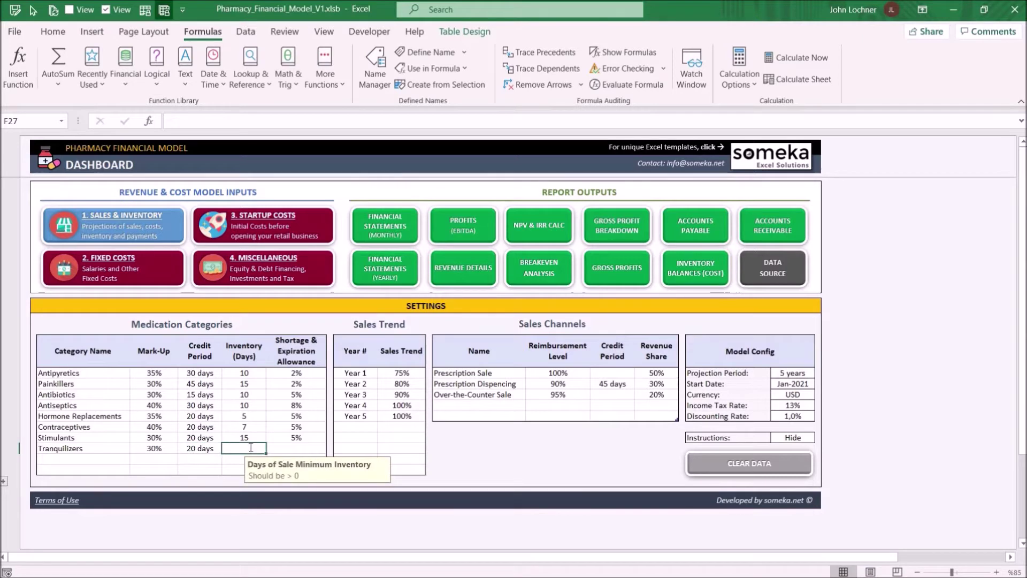
pyautogui.write('15')
pyautogui.press('Tab')
pyautogui.write('5%')
pyautogui.press('Return')
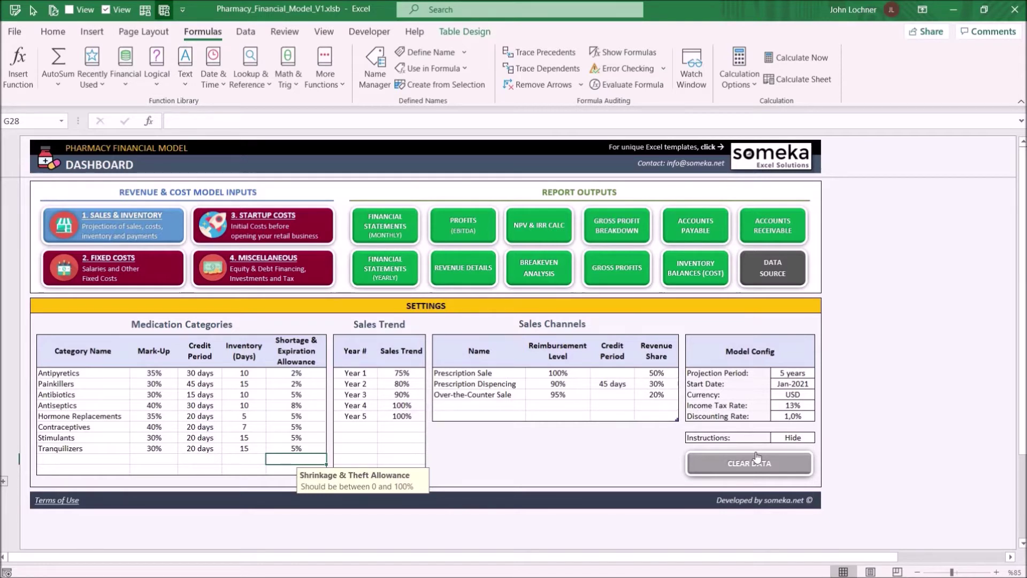
# In the Sales & Inventory section, add Tranquilizers to the sales forecast with an average daily revenue of 400
pyautogui.click(103, 230)
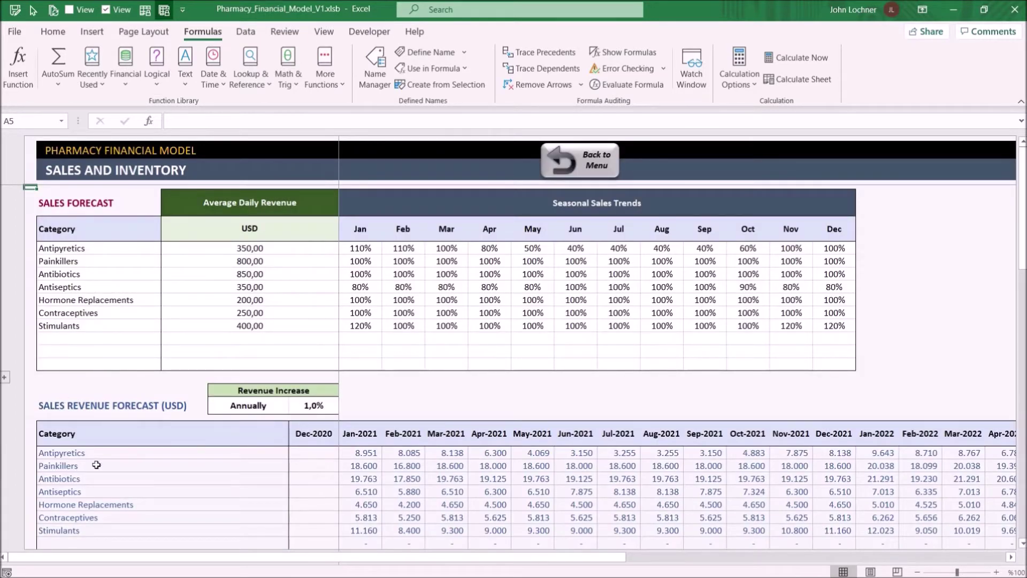
pyautogui.click(158, 337)
pyautogui.click(167, 338)
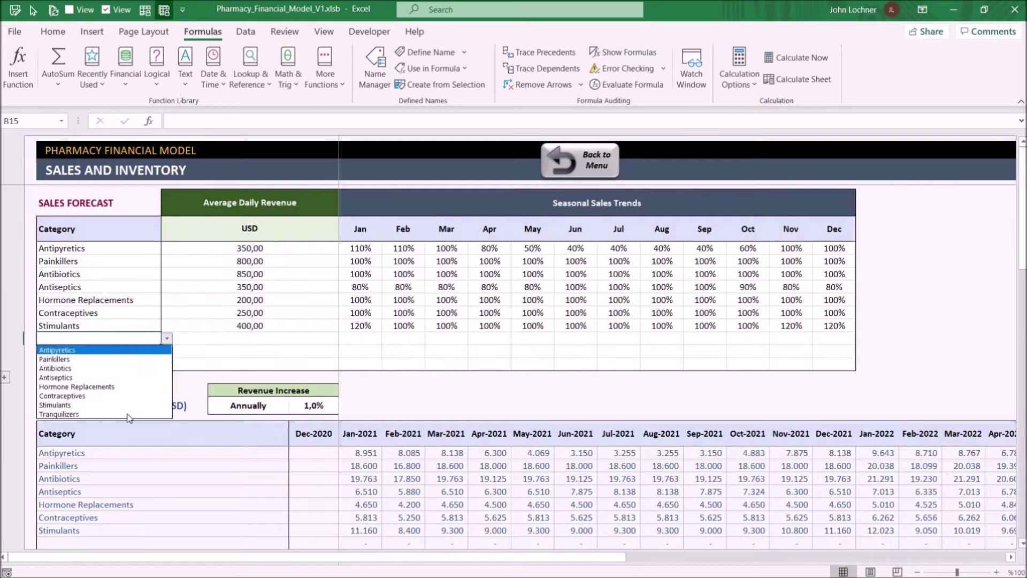
pyautogui.click(129, 415)
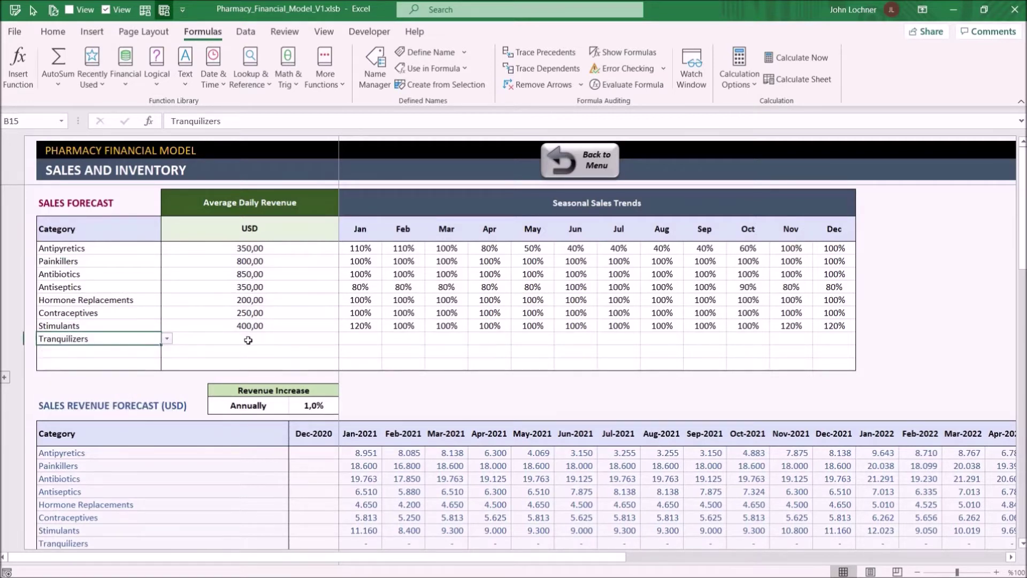
pyautogui.click(248, 340)
pyautogui.write('400')
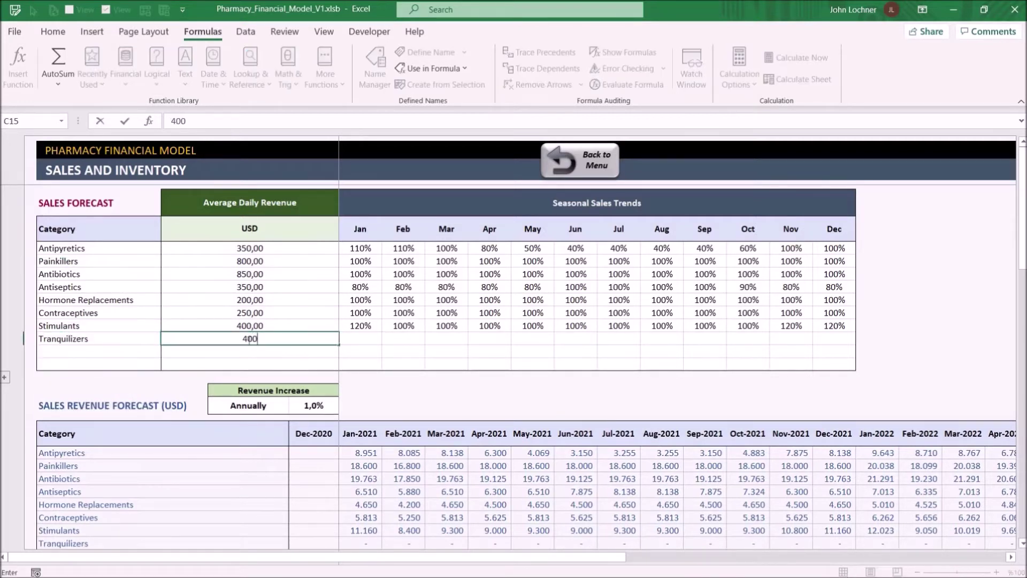
pyautogui.press('Tab')
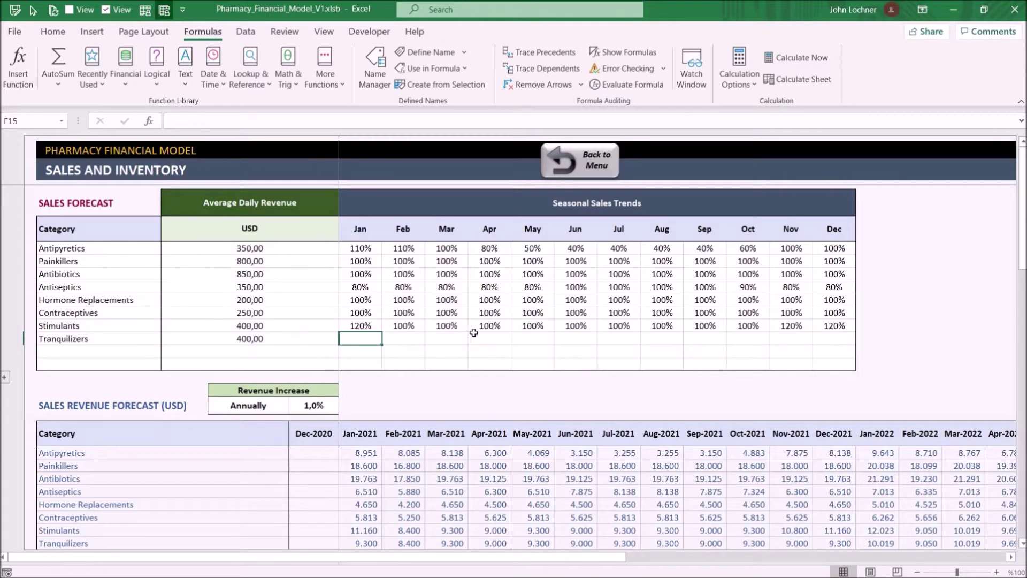
# Set the Stimulants' seasonal sales trends for June, July and August to 80%
pyautogui.click(583, 326)
pyautogui.write('80')
pyautogui.press('Tab')
pyautogui.write('80')
pyautogui.press('Tab')
pyautogui.write('80')
pyautogui.press('Tab')
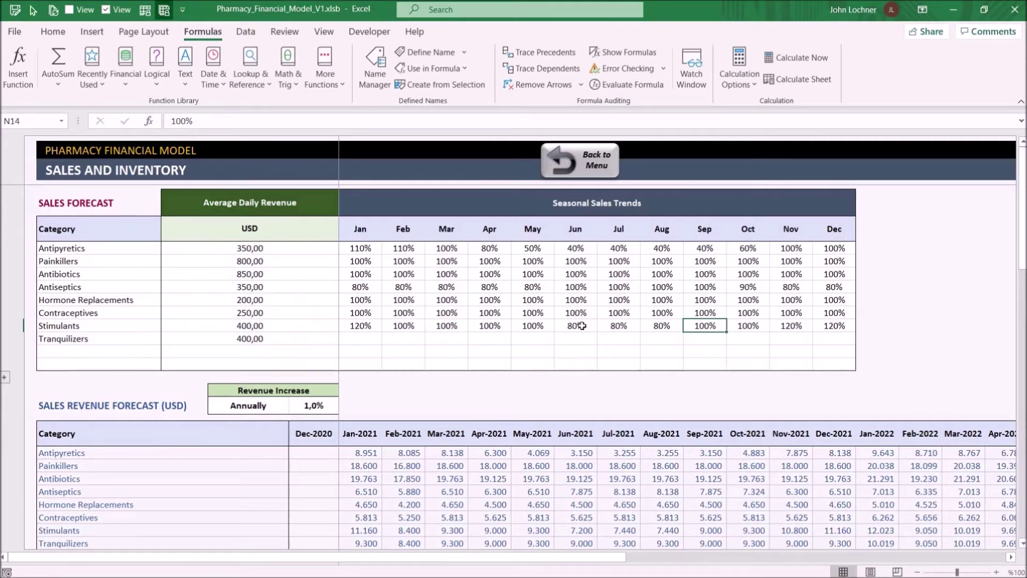
# Examine the Tranquilizers' seasonal trend cells and the monthly values in the sales revenue forecast
pyautogui.moveTo(353, 338); pyautogui.dragTo(831, 339)
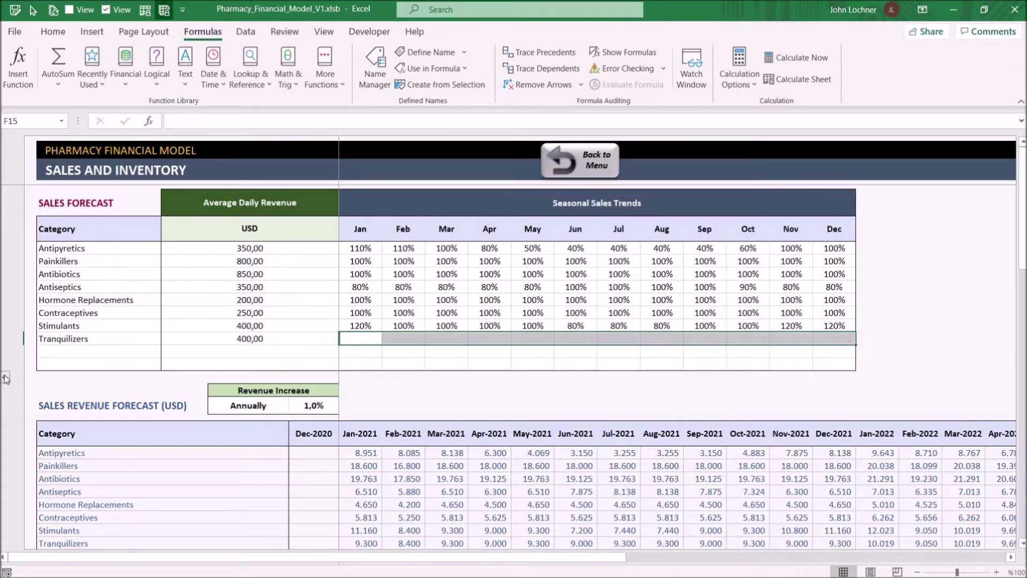
pyautogui.scroll(-2, 4, 378)
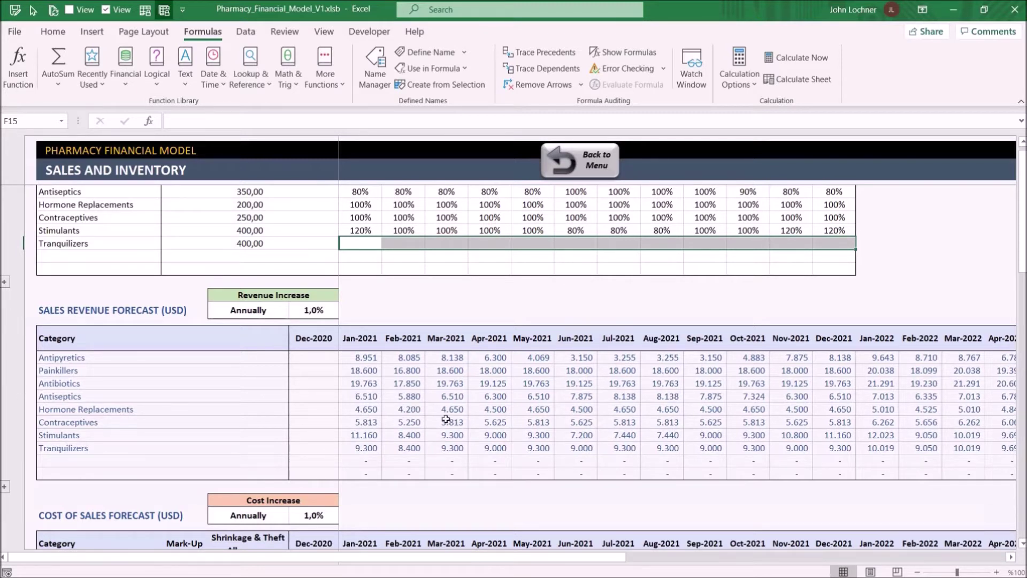
pyautogui.click(428, 370)
pyautogui.keyDown('shift'); pyautogui.click(516, 385); pyautogui.keyUp('shift')
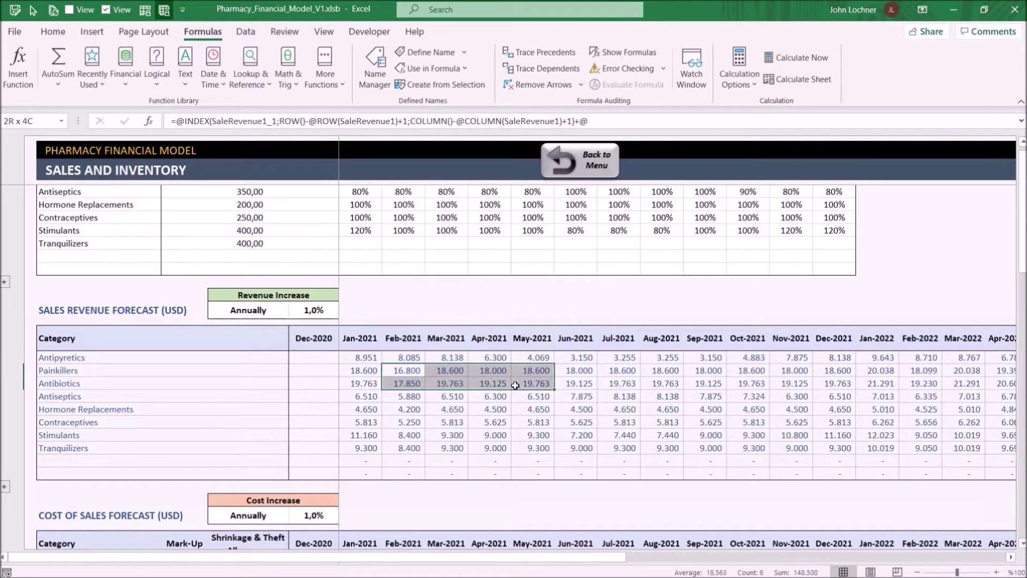
pyautogui.click(399, 308)
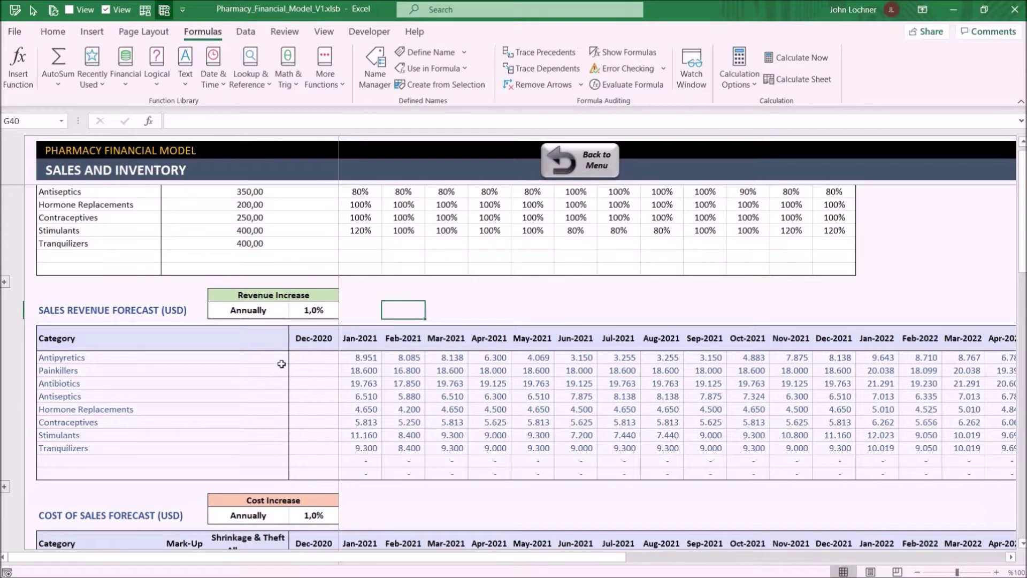
# Set the revenue increase of the sales revenue forecast to Quarterly at 2%
pyautogui.scroll(-1, 345, 356)
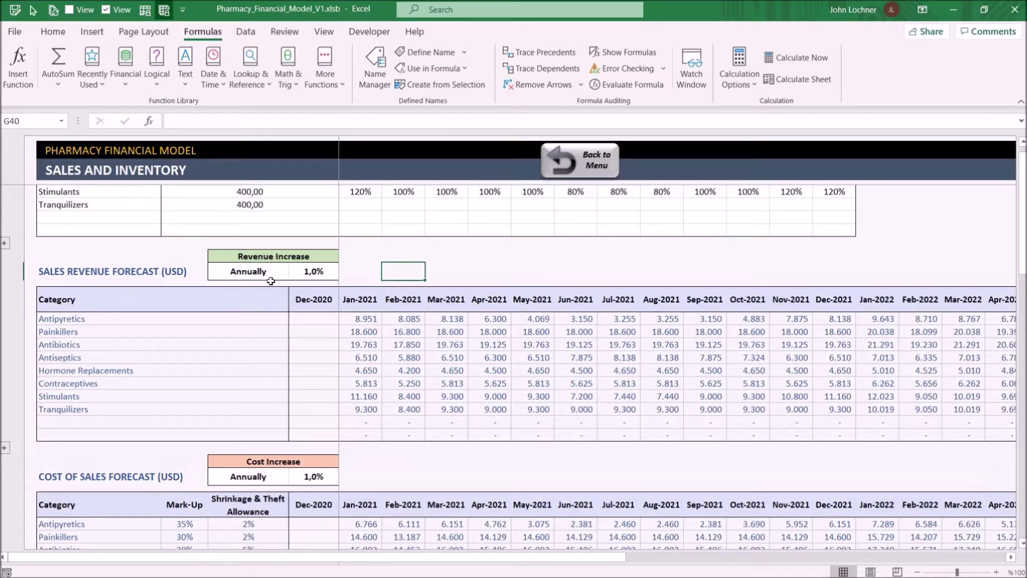
pyautogui.click(286, 272)
pyautogui.click(295, 273)
pyautogui.click(263, 304)
pyautogui.press('Right')
pyautogui.write('2')
pyautogui.press('Return')
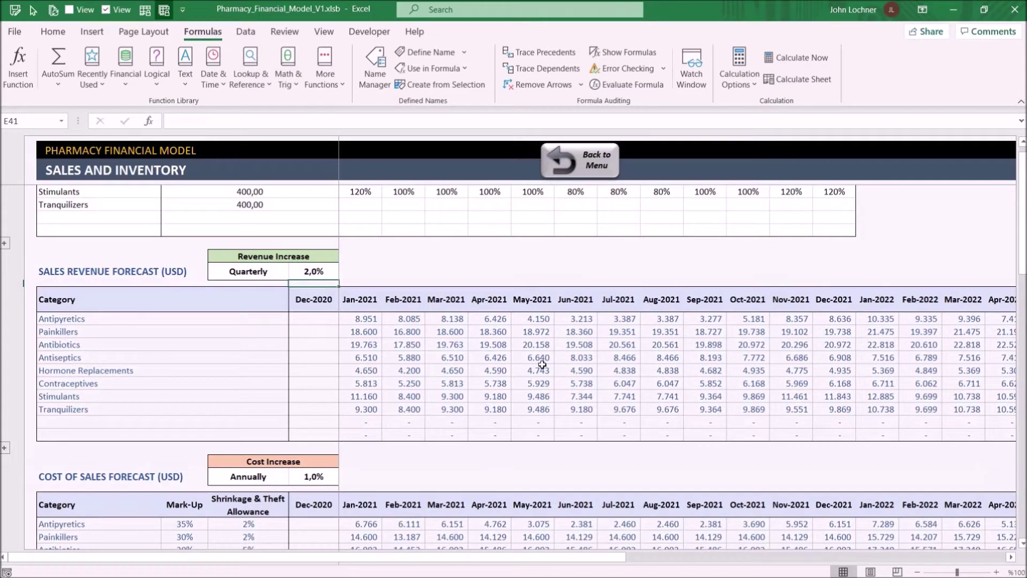
# Review the cost of sales, inventory, purchase, supplier payment and revenue collection tables of the Sales and Inventory sheet
pyautogui.scroll(-3, 462, 414)
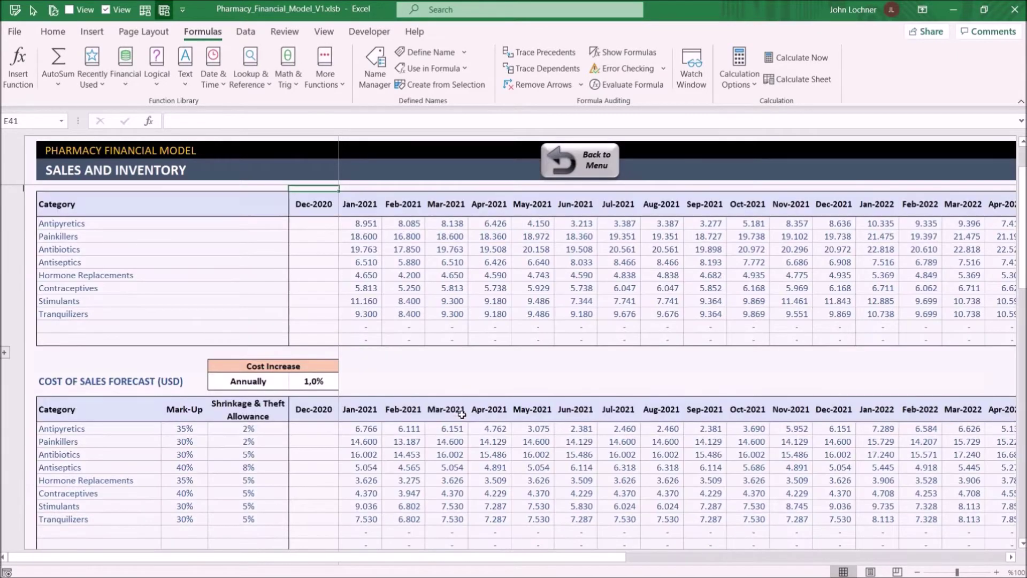
pyautogui.scroll(-1, 454, 419)
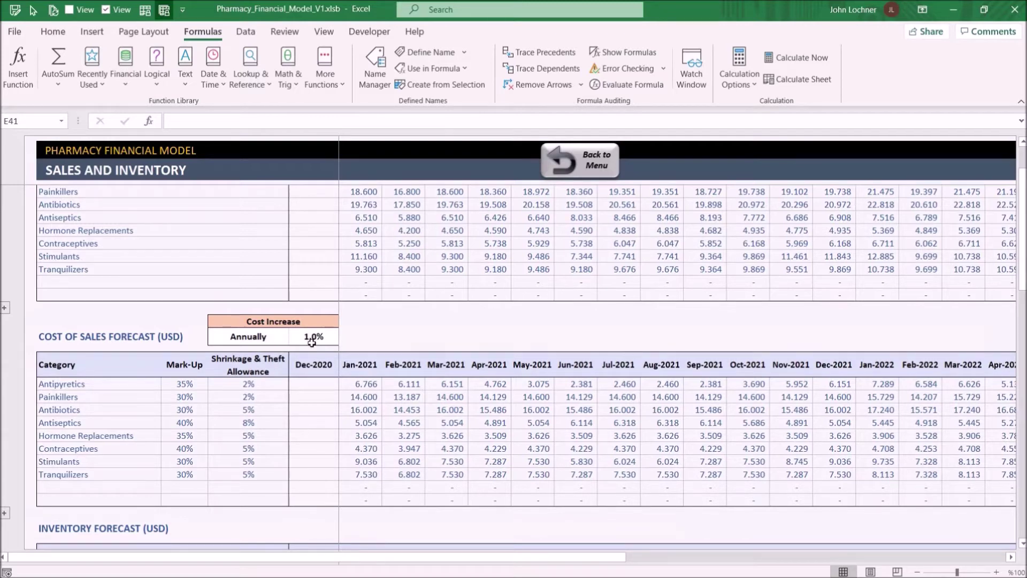
pyautogui.scroll(-7, 312, 342)
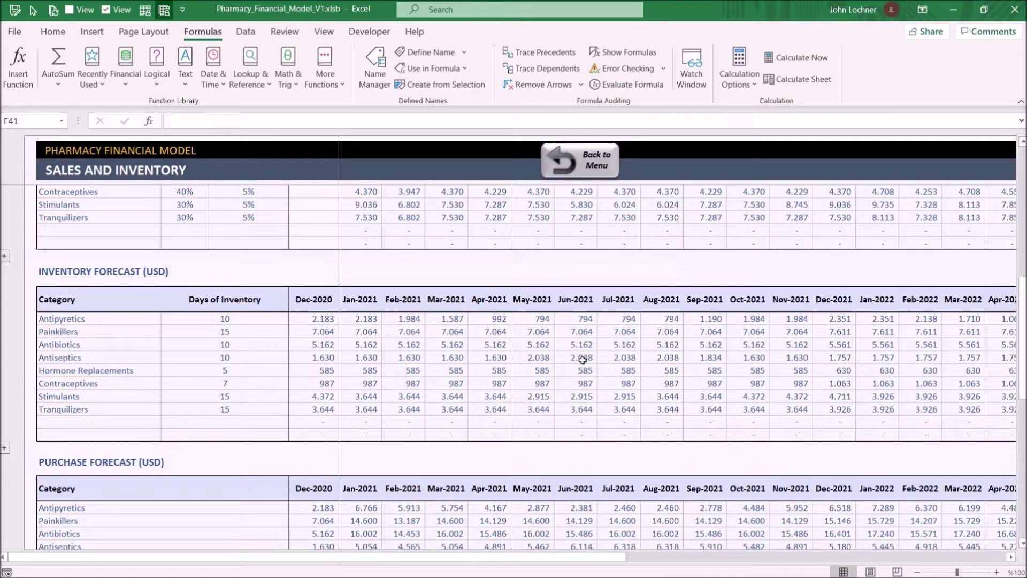
pyautogui.scroll(-4, 446, 361)
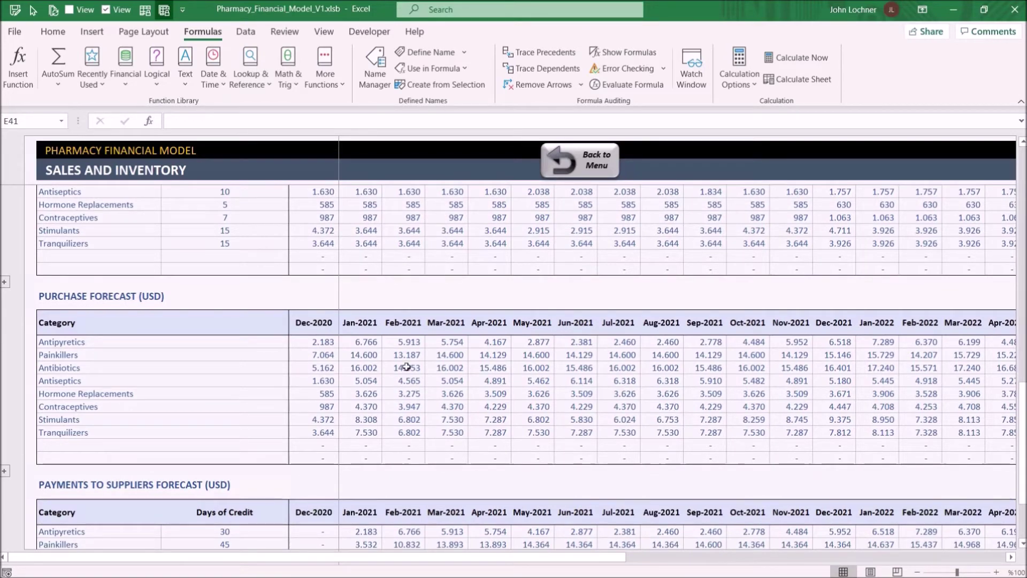
pyautogui.scroll(-5, 407, 366)
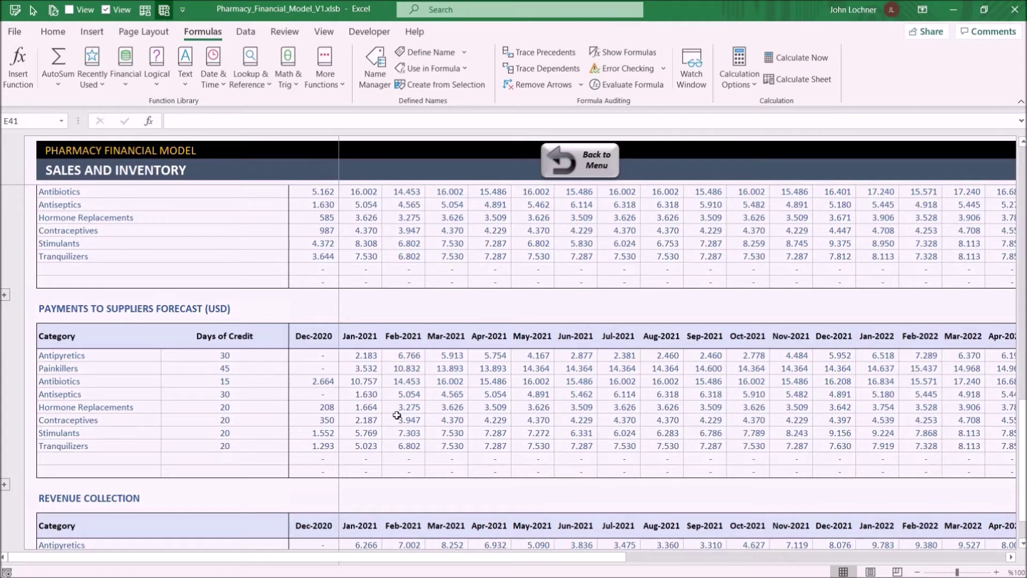
pyautogui.scroll(-6, 397, 419)
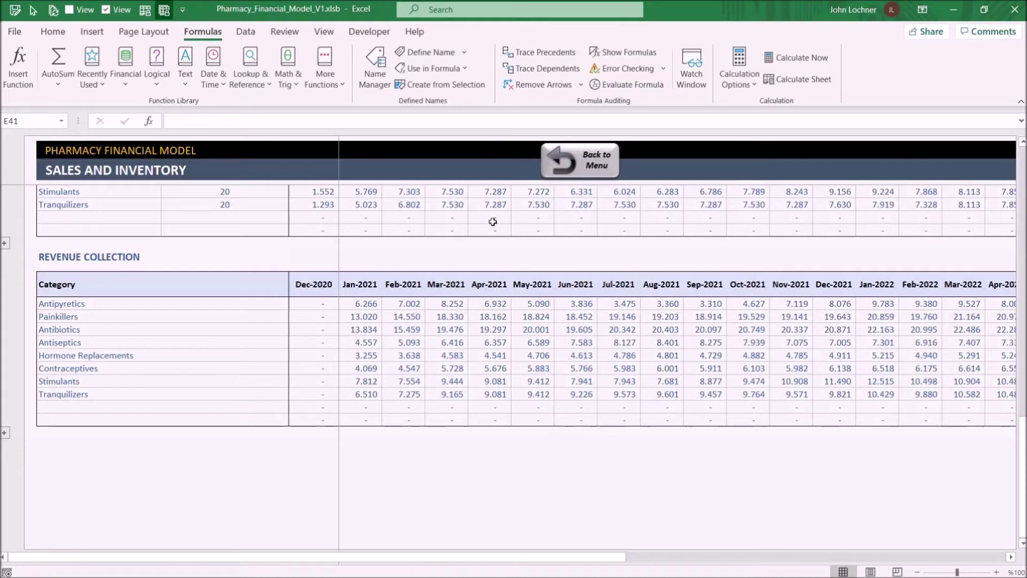
# Open the Fixed Costs sheet from the dashboard and review its staff and other monthly expenses tables
pyautogui.click(576, 169)
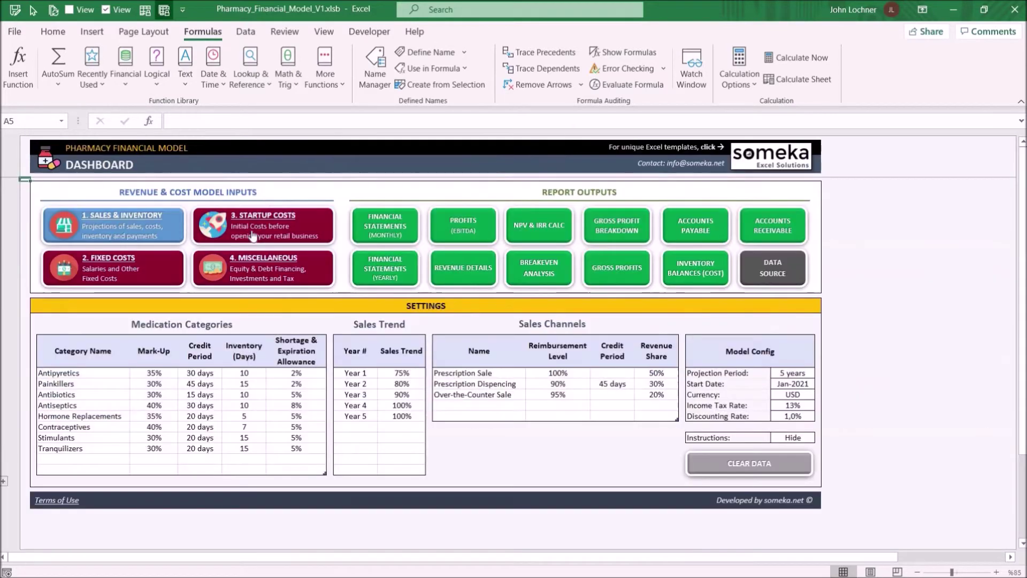
pyautogui.click(149, 261)
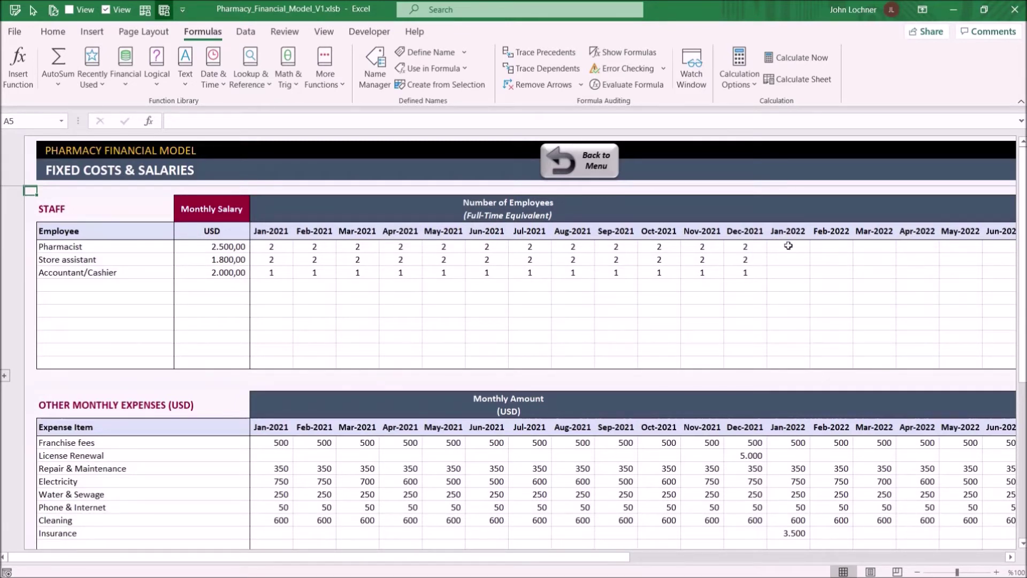
pyautogui.scroll(-4, 588, 267)
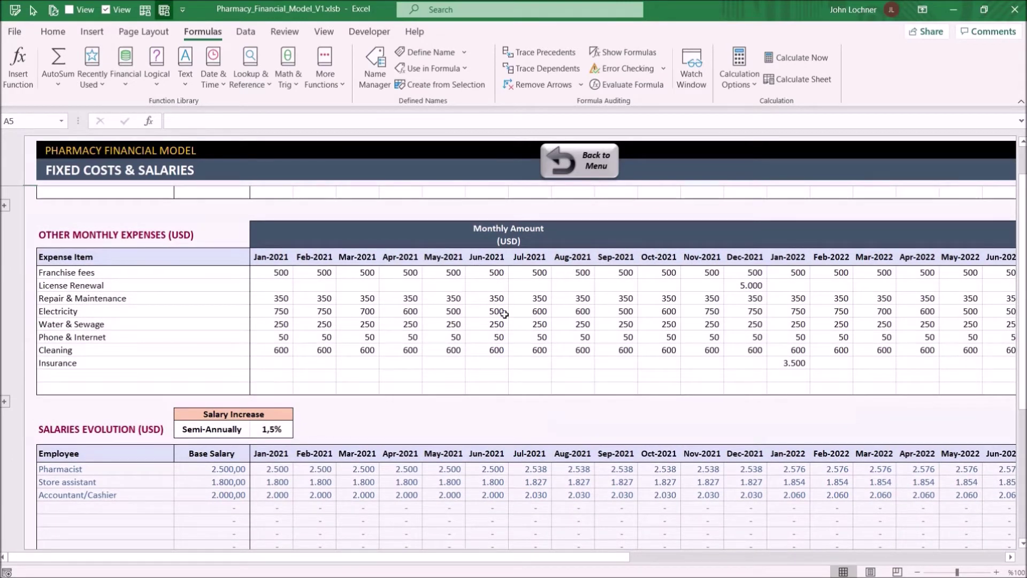
pyautogui.moveTo(520, 558); pyautogui.dragTo(777, 556)
pyautogui.moveTo(238, 437); pyautogui.dragTo(394, 221)
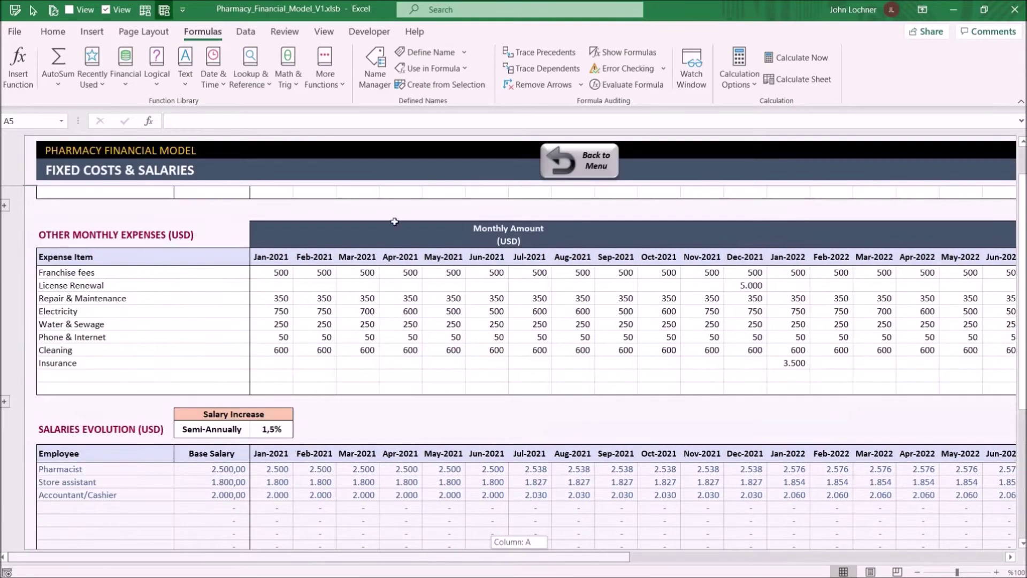
# Set the salary increase of the salaries evolution table to Annually at 1%
pyautogui.scroll(-1, 355, 252)
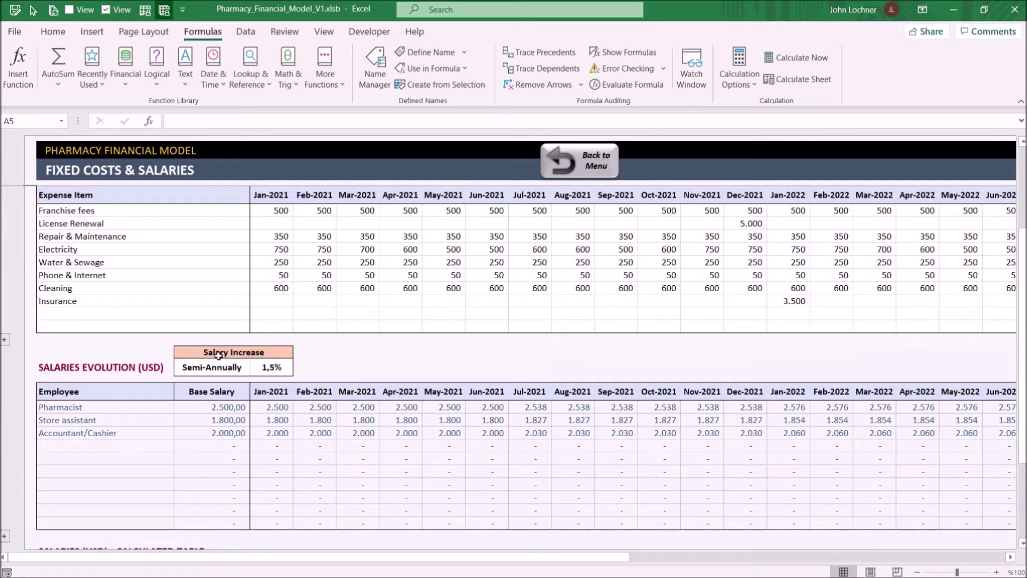
pyautogui.click(249, 368)
pyautogui.click(255, 369)
pyautogui.click(235, 381)
pyautogui.click(279, 370)
pyautogui.write('1')
pyautogui.press('Return')
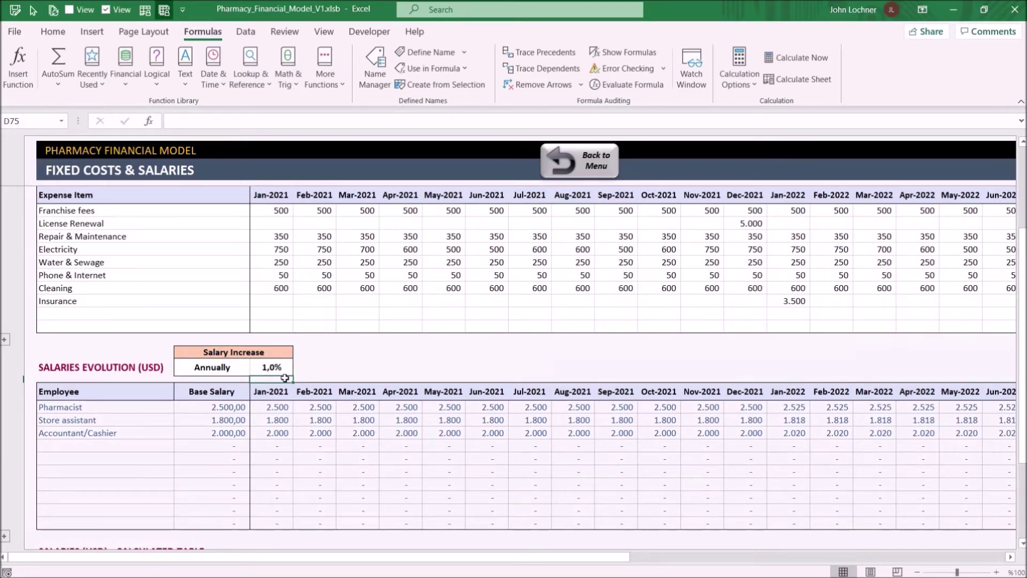
# Review the monthly salaries evolution and the calculated salaries table of the Fixed Costs & Salaries sheet
pyautogui.scroll(-2, 285, 378)
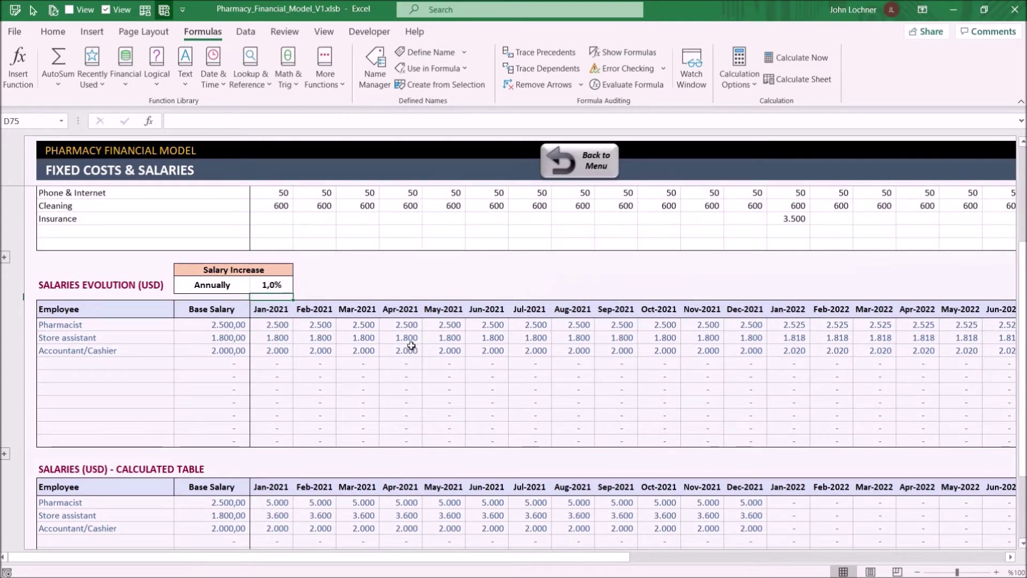
pyautogui.scroll(-4, 411, 346)
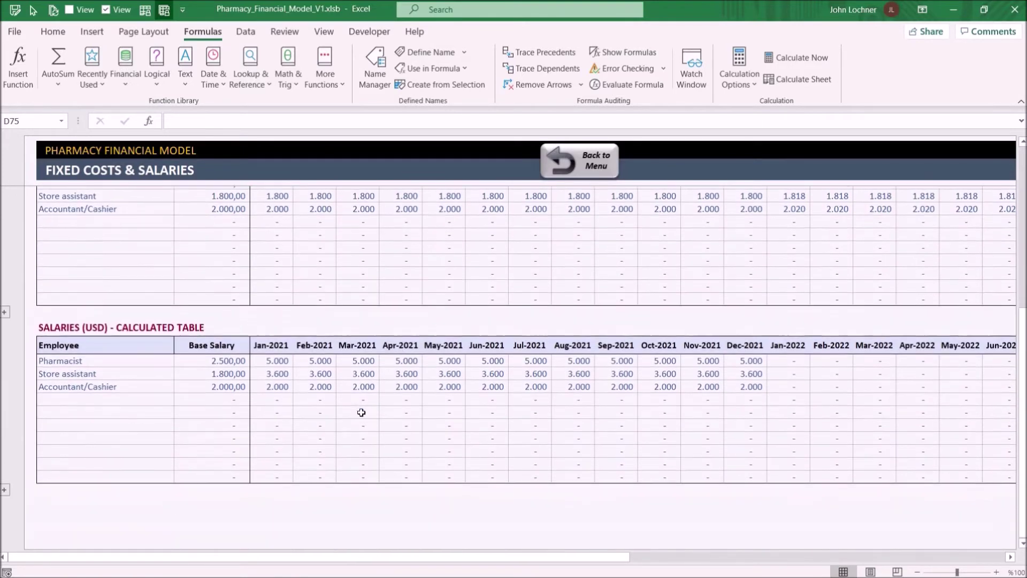
pyautogui.scroll(-1, 648, 202)
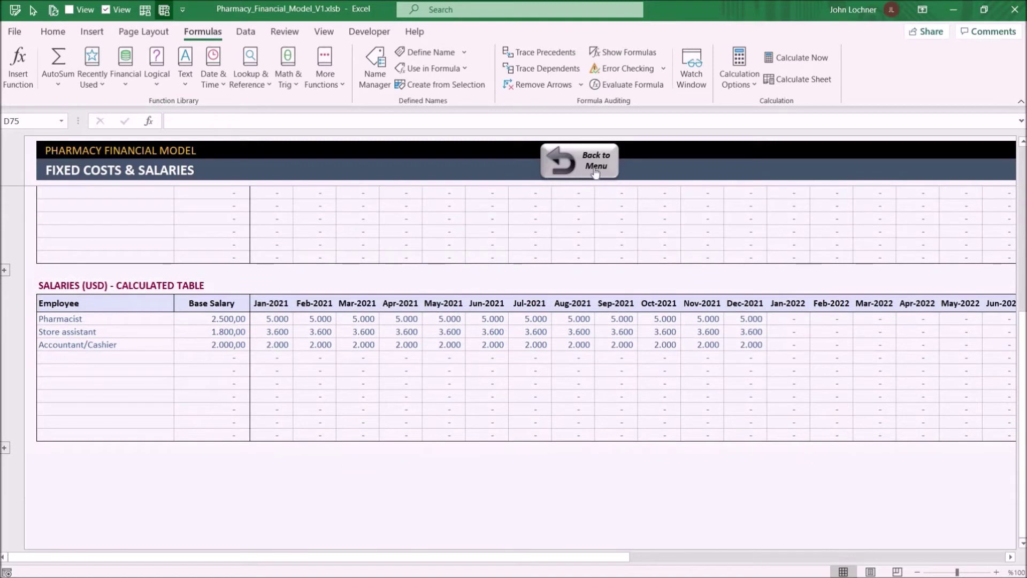
# Open the Startup Costs sheet from the dashboard and examine the amounts from Acquiring facility to Contingency costs
pyautogui.click(593, 166)
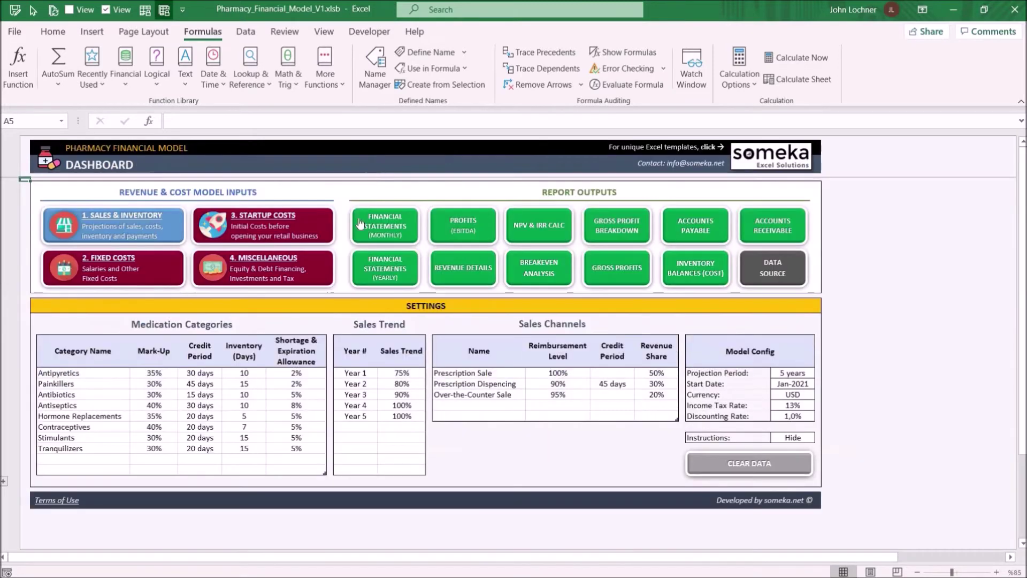
pyautogui.click(297, 227)
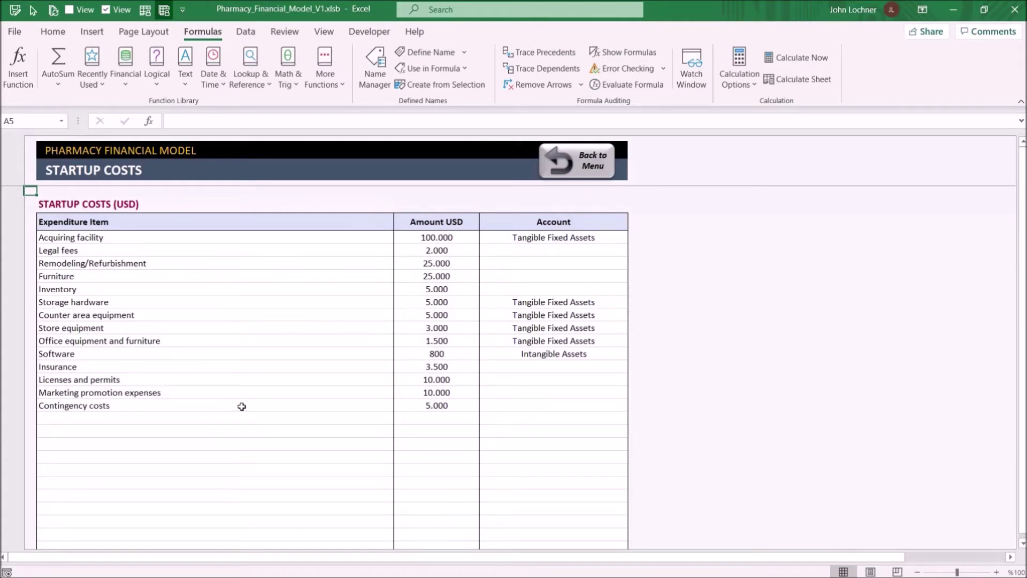
pyautogui.moveTo(436, 237); pyautogui.dragTo(442, 403)
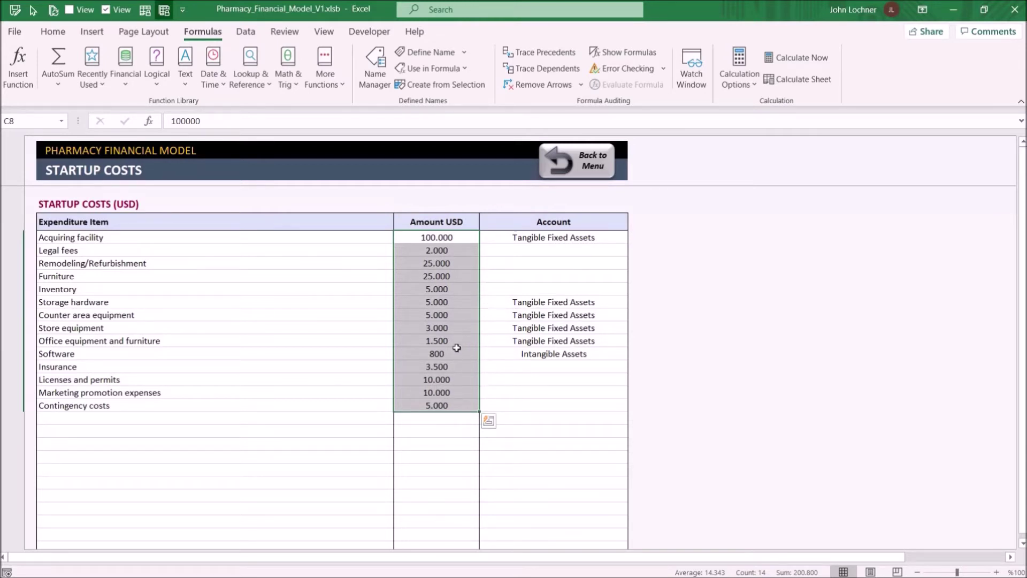
# Open the Miscellaneous sheet from the dashboard and review its financing, fixed assets, profit and cash flow tables
pyautogui.click(594, 164)
pyautogui.click(247, 270)
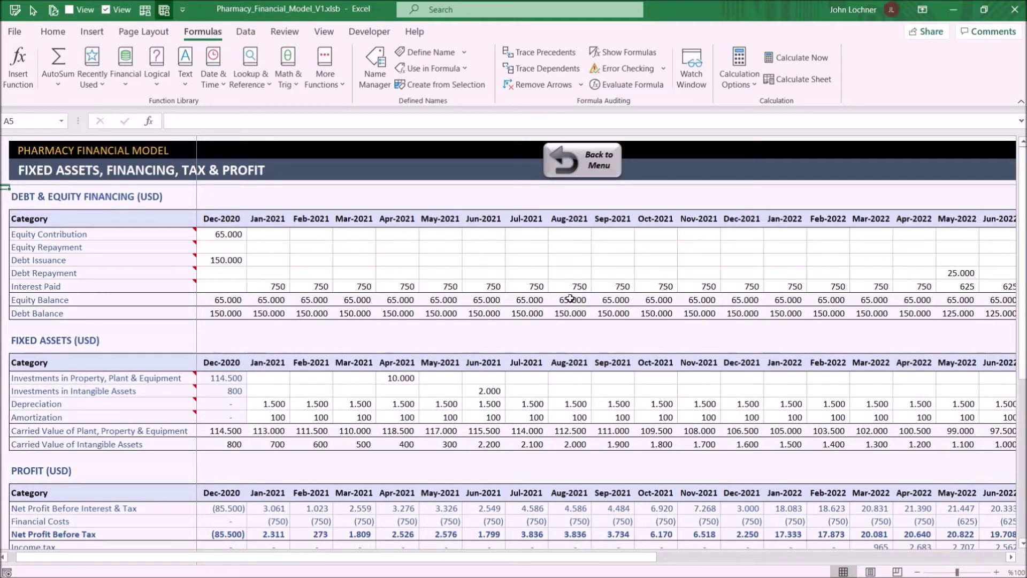
pyautogui.scroll(-2, 570, 299)
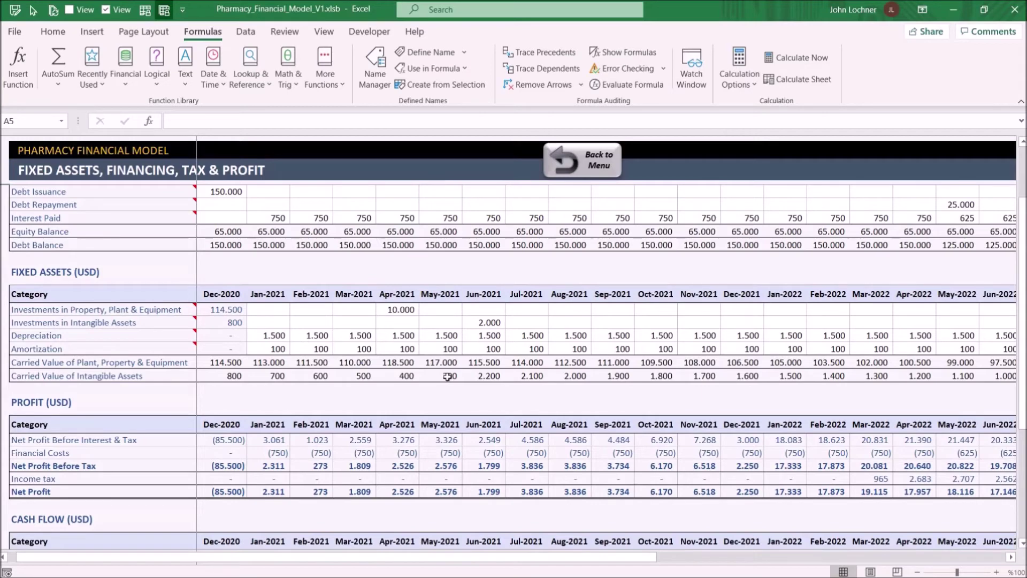
pyautogui.scroll(-6, 260, 275)
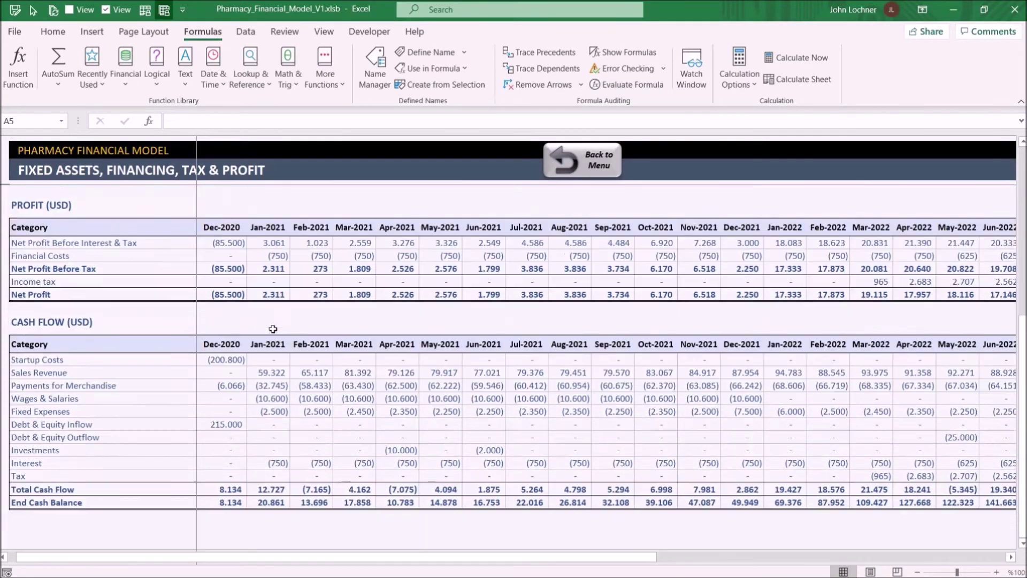
pyautogui.scroll(5, 377, 338)
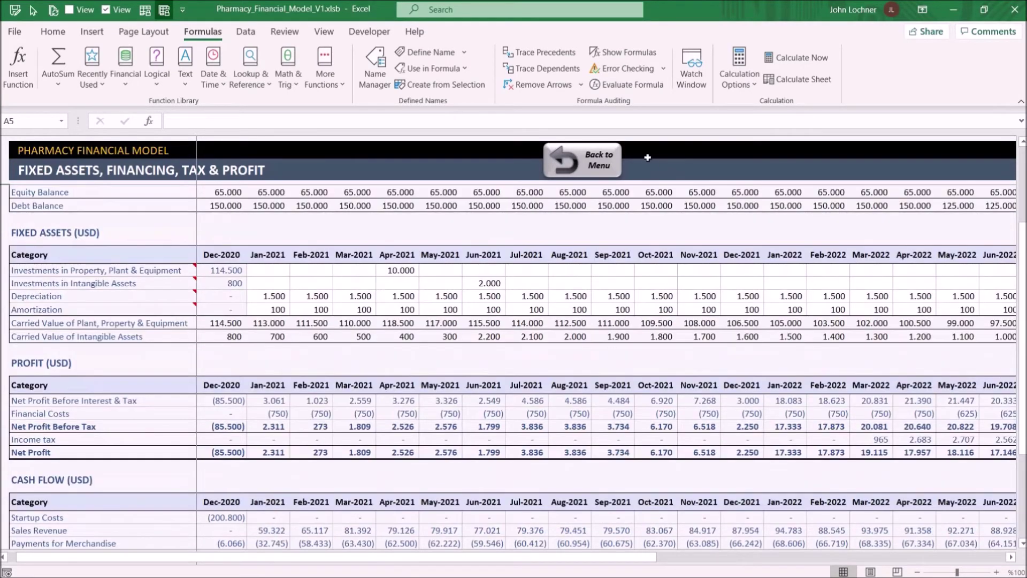
# View the consolidated reports data source table and return to the dashboard
pyautogui.click(591, 163)
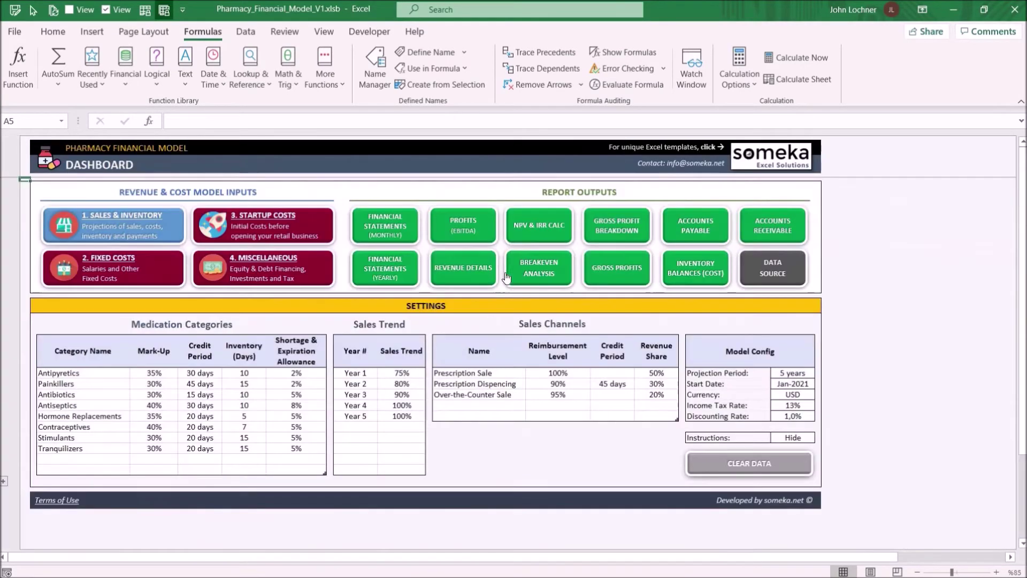
pyautogui.click(771, 271)
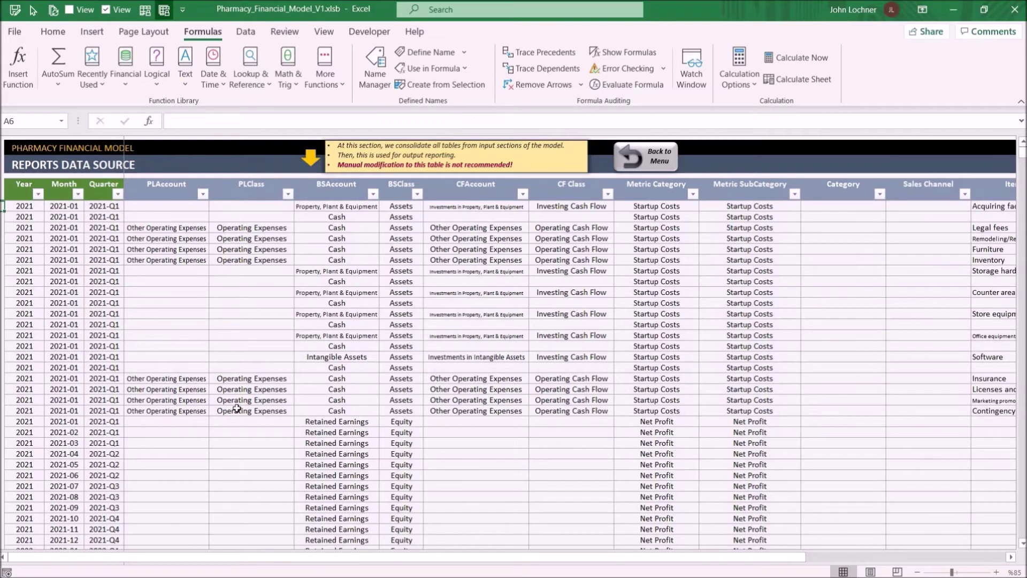
pyautogui.click(644, 162)
# Update the reports in the monthly financial statements and review the income statement, balance sheet and cash flow statement
pyautogui.click(410, 226)
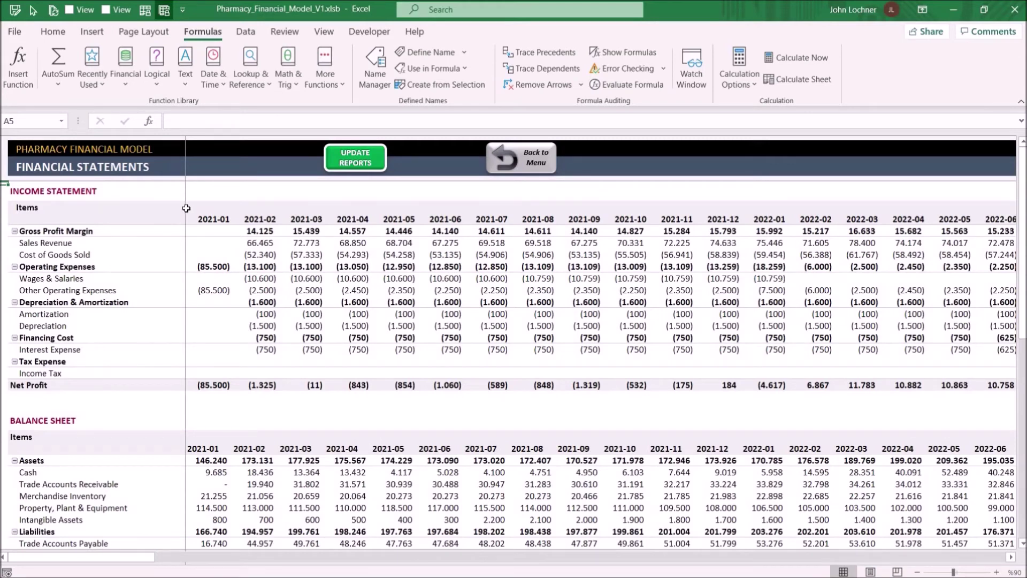
pyautogui.click(355, 163)
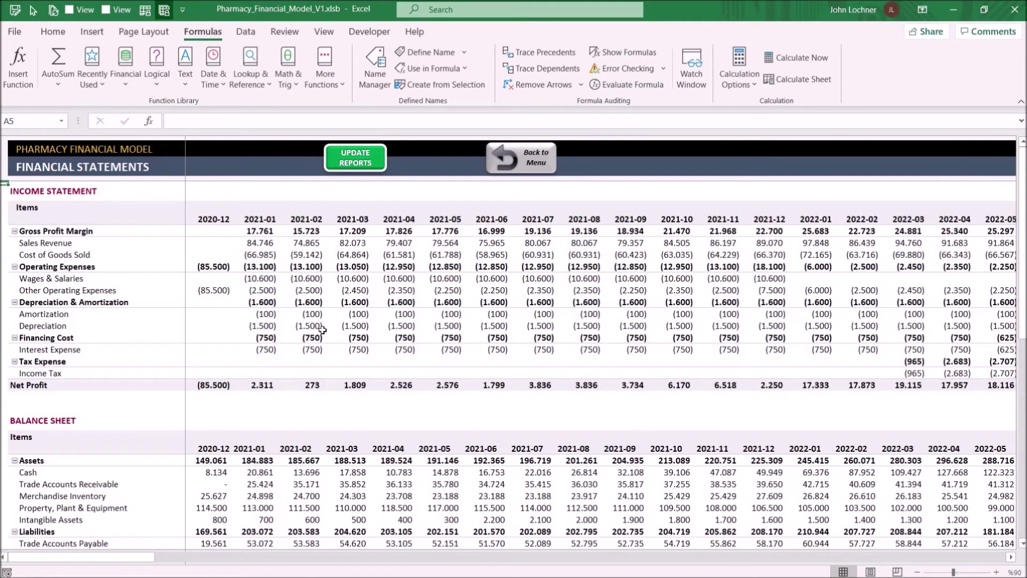
pyautogui.moveTo(322, 330)
pyautogui.scroll(-3, 416, 302)
pyautogui.scroll(-3, 415, 303)
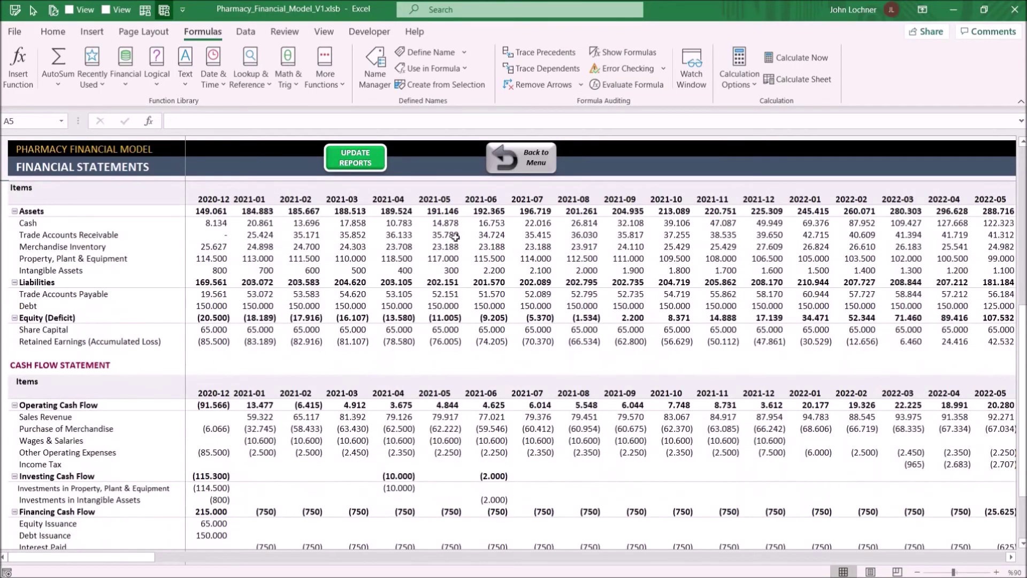
# Open the yearly financial statements from the dashboard and review the income statement, balance sheet and cash flow statement
pyautogui.click(508, 156)
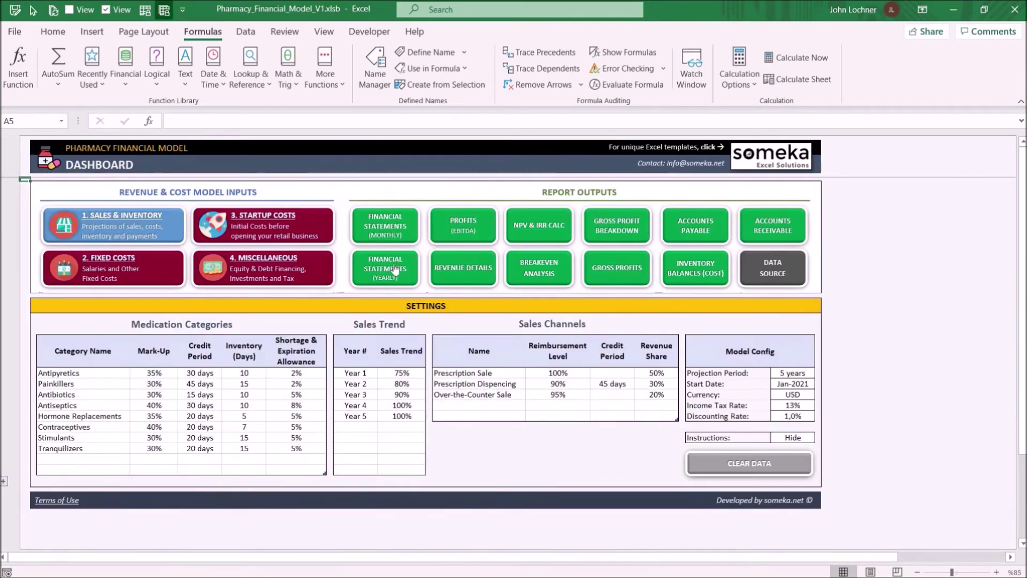
pyautogui.click(394, 265)
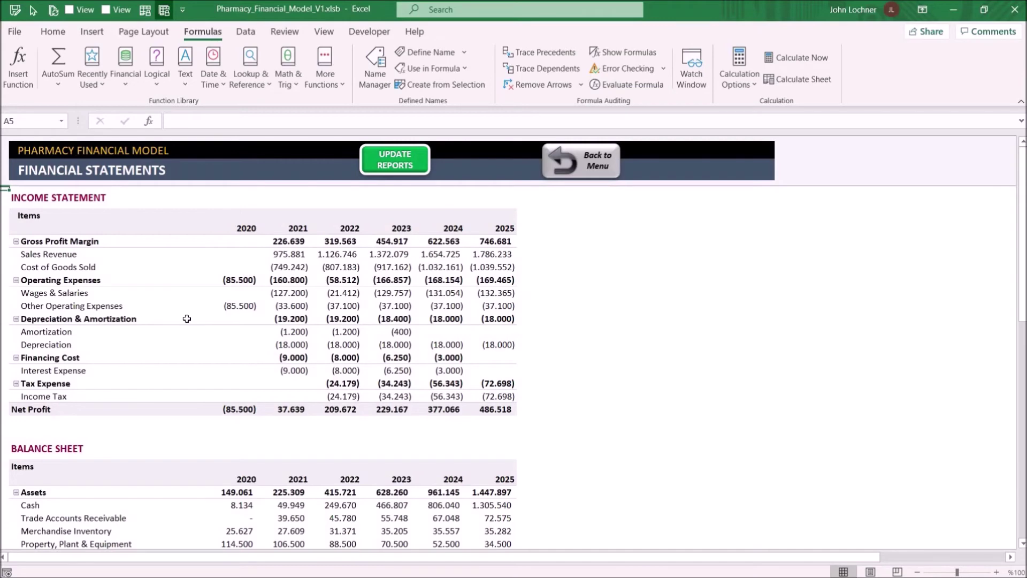
pyautogui.scroll(-5, 233, 327)
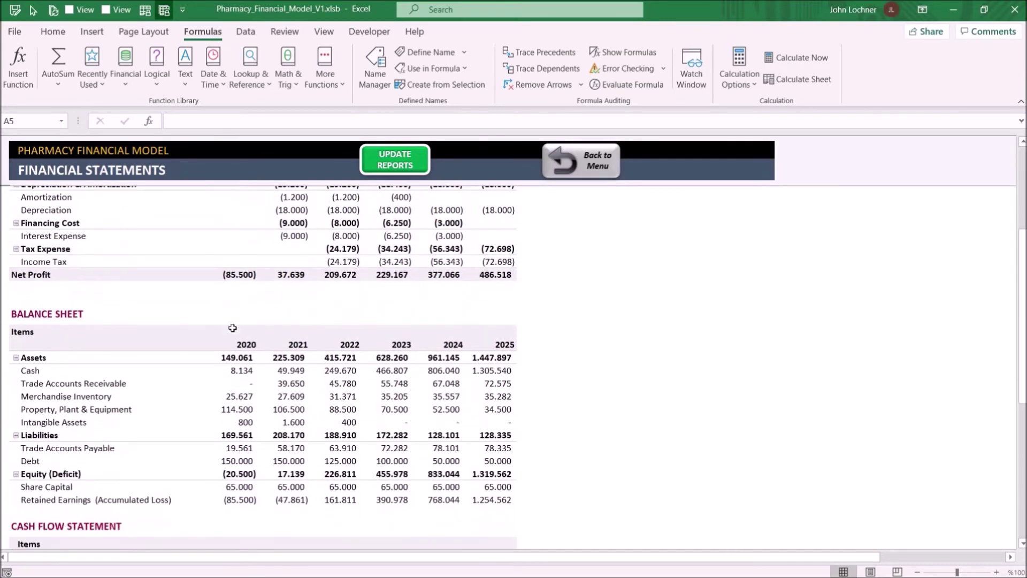
pyautogui.scroll(-4, 232, 327)
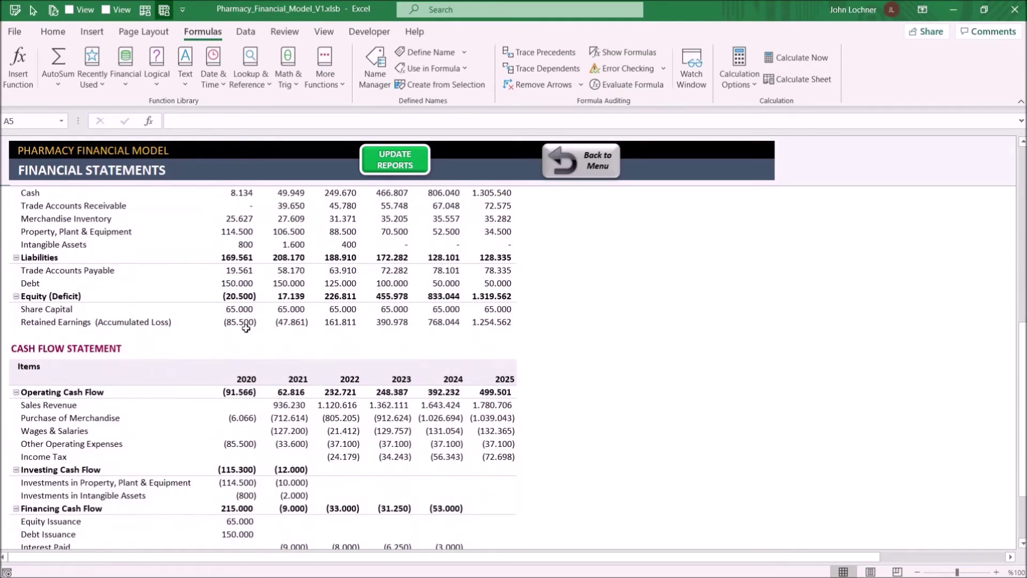
# View the Profits (EBITDA) trend report and the Revenue Details report from the dashboard
pyautogui.click(598, 171)
pyautogui.click(476, 220)
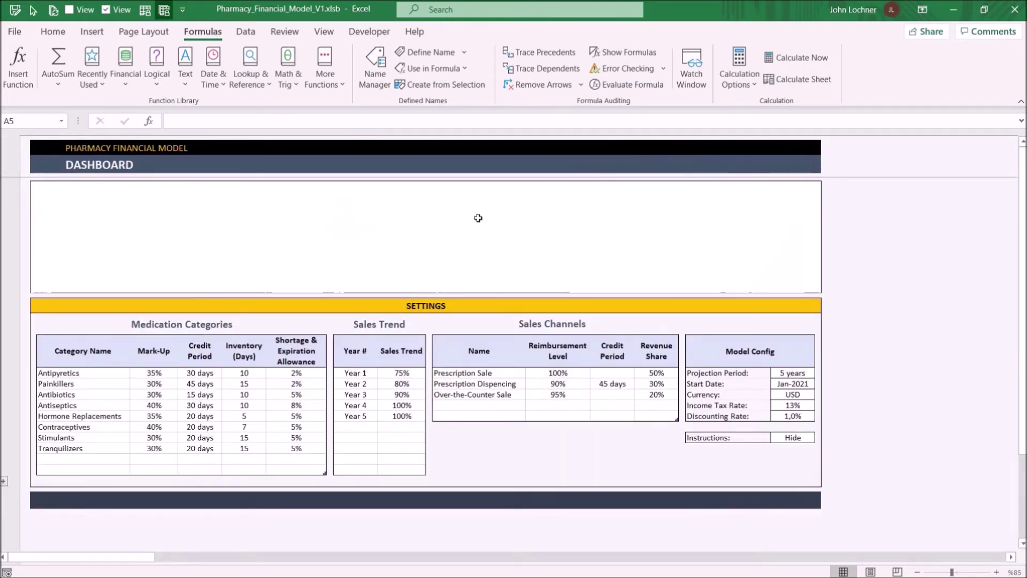
pyautogui.moveTo(367, 335)
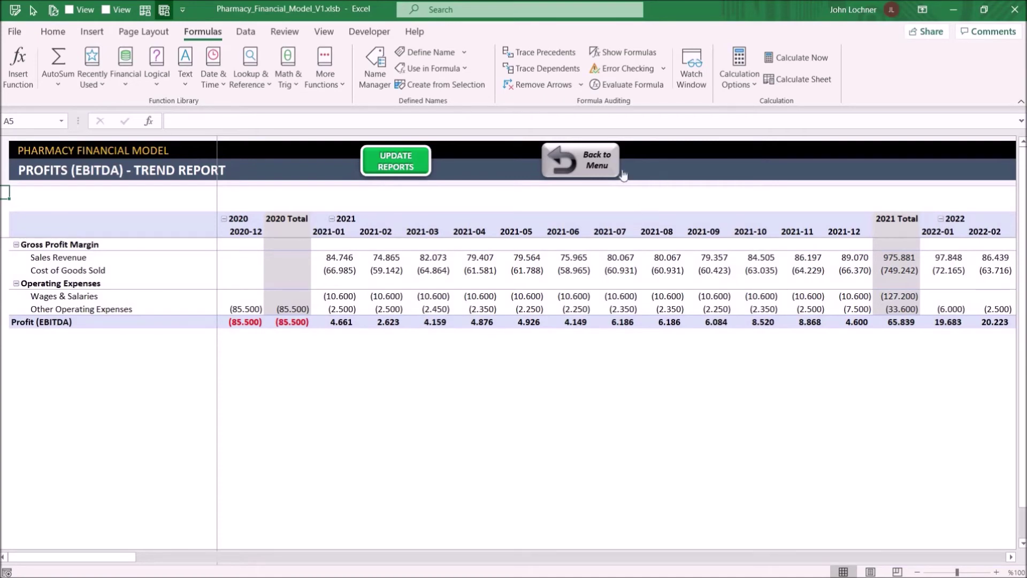
pyautogui.click(595, 158)
pyautogui.click(454, 265)
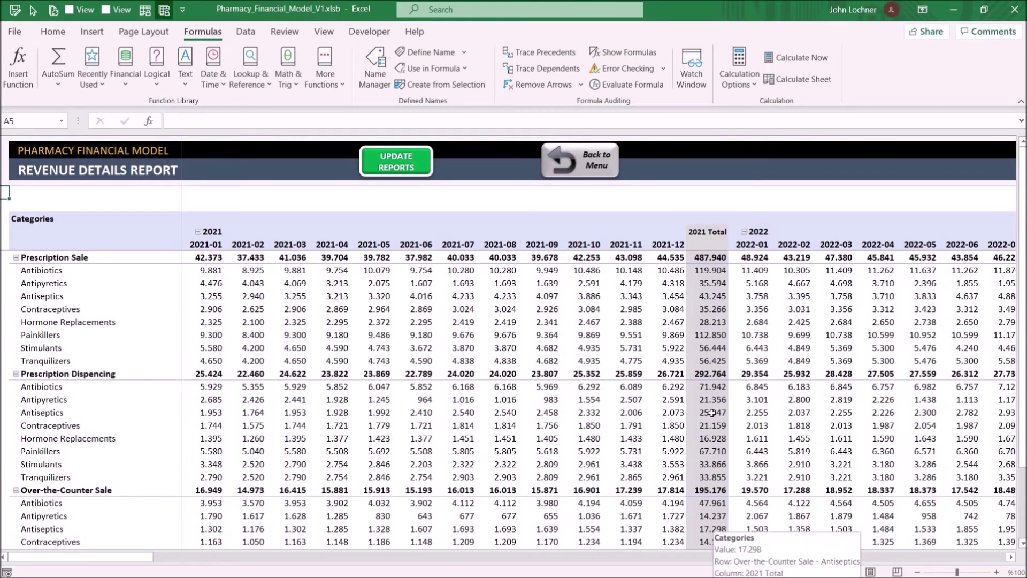
# View the NPV & IRR calculation and the Breakeven Analysis from the dashboard
pyautogui.click(595, 159)
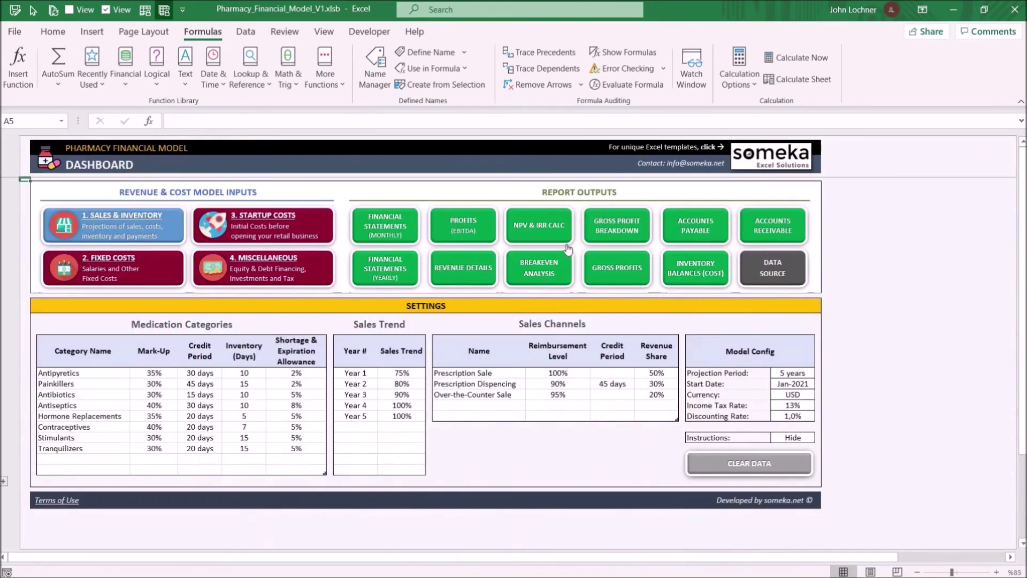
pyautogui.click(532, 223)
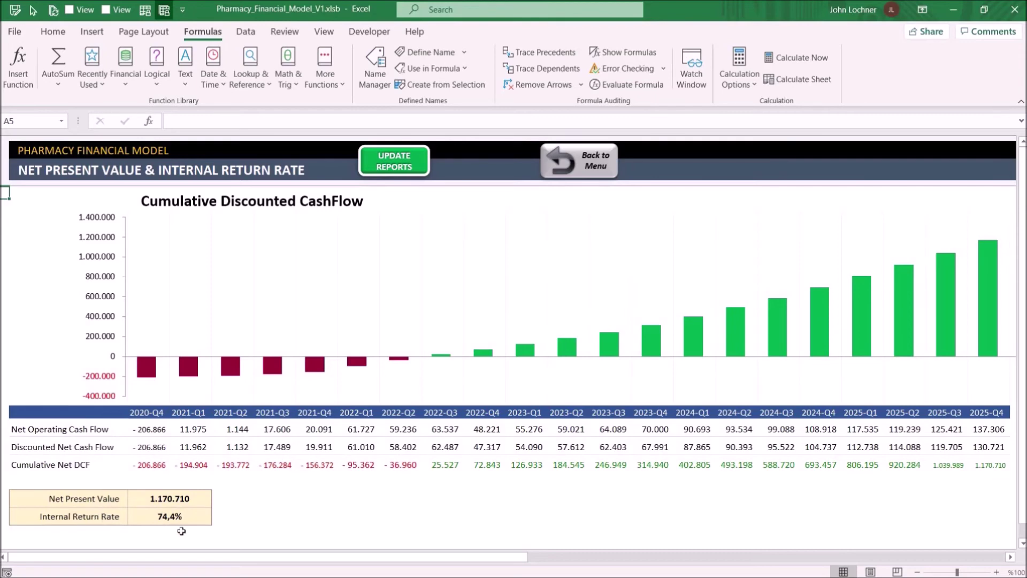
pyautogui.click(566, 170)
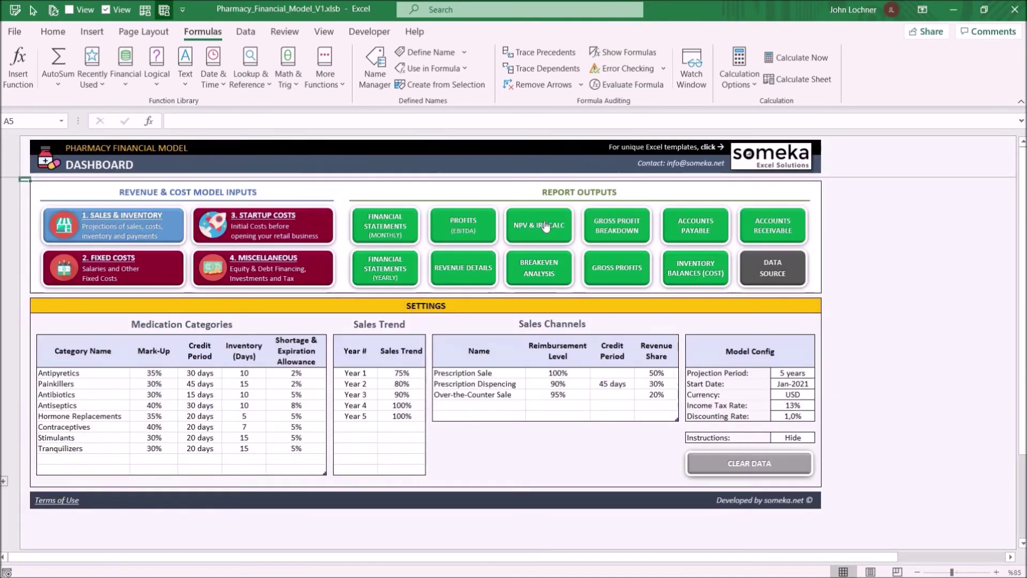
pyautogui.click(533, 258)
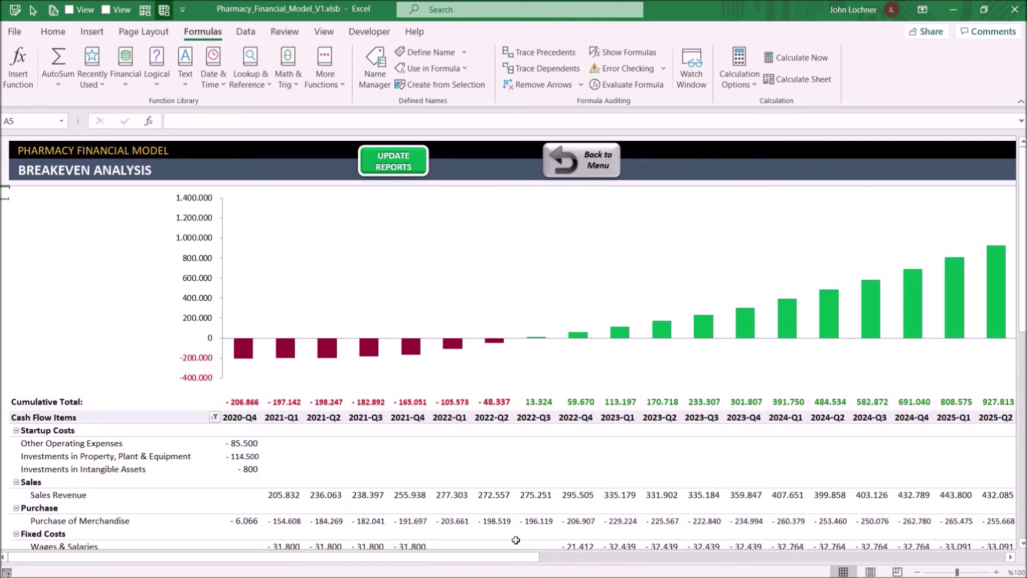
# Open the Gross Profit Breakdown report and review its sales revenue and cost of goods sold by sales channel
pyautogui.click(575, 168)
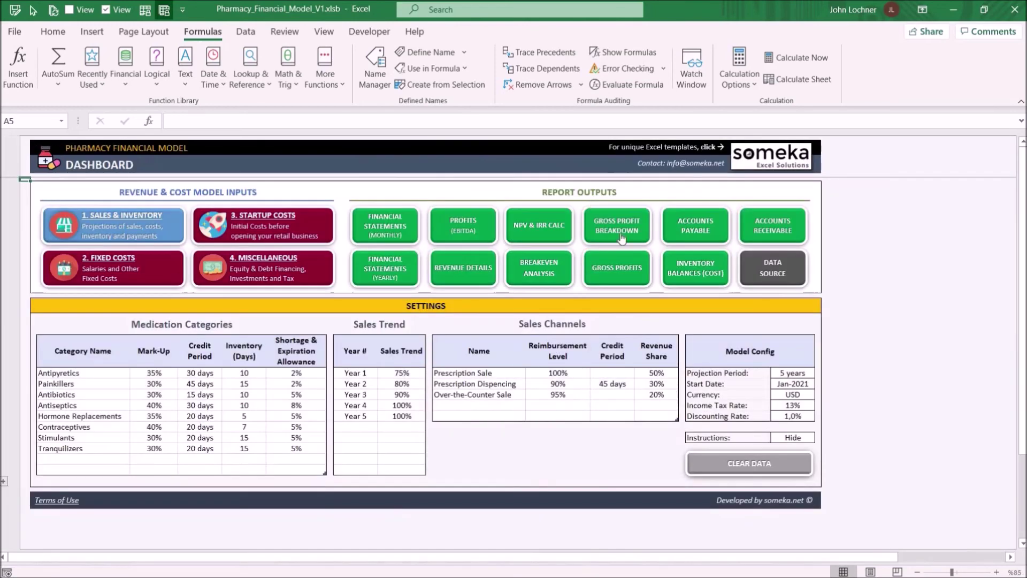
pyautogui.click(622, 233)
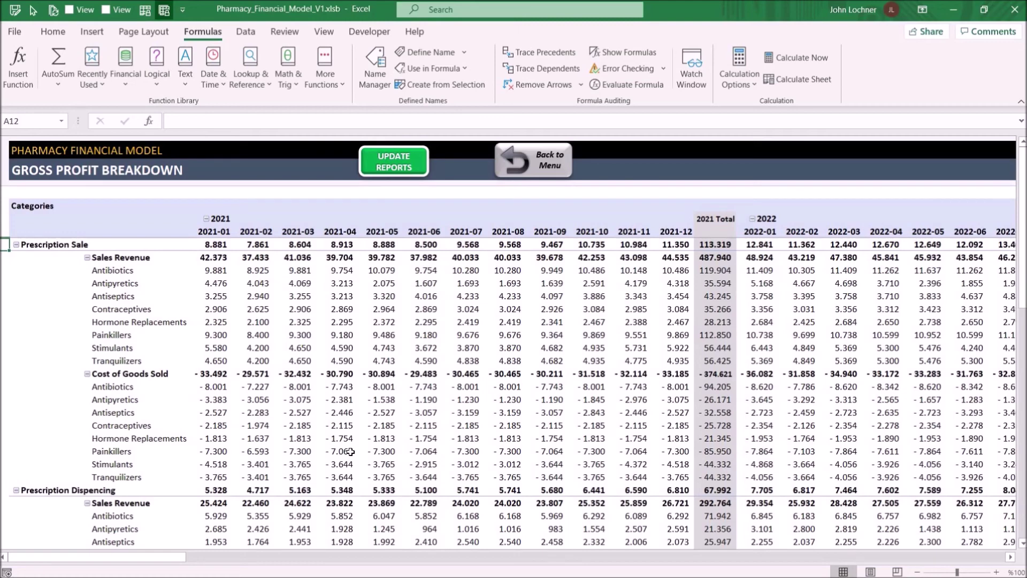
pyautogui.scroll(-8, 602, 412)
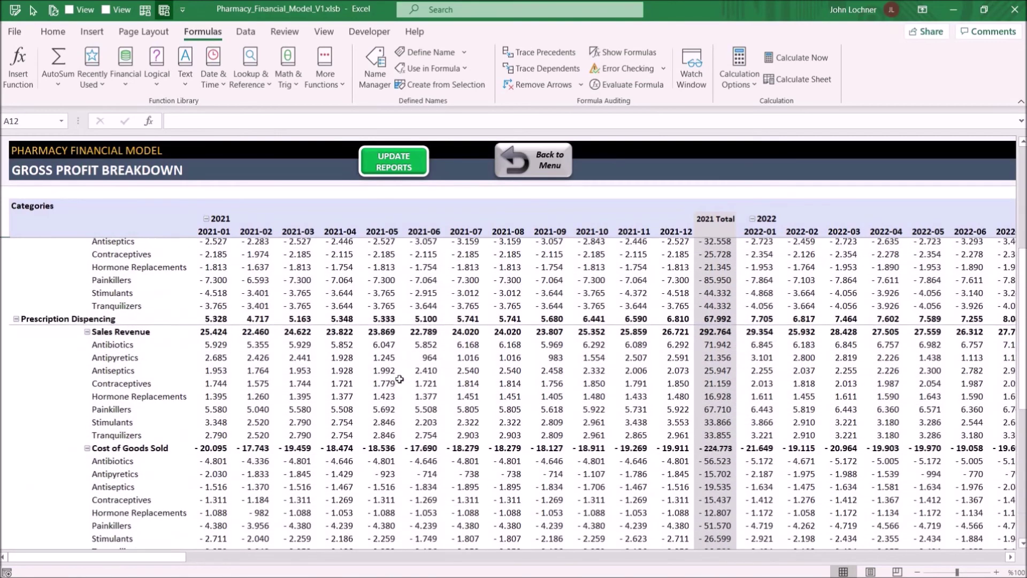
# Go back to the dashboard from the Gross Profit Breakdown and open the Gross Profits report
pyautogui.scroll(8, 583, 267)
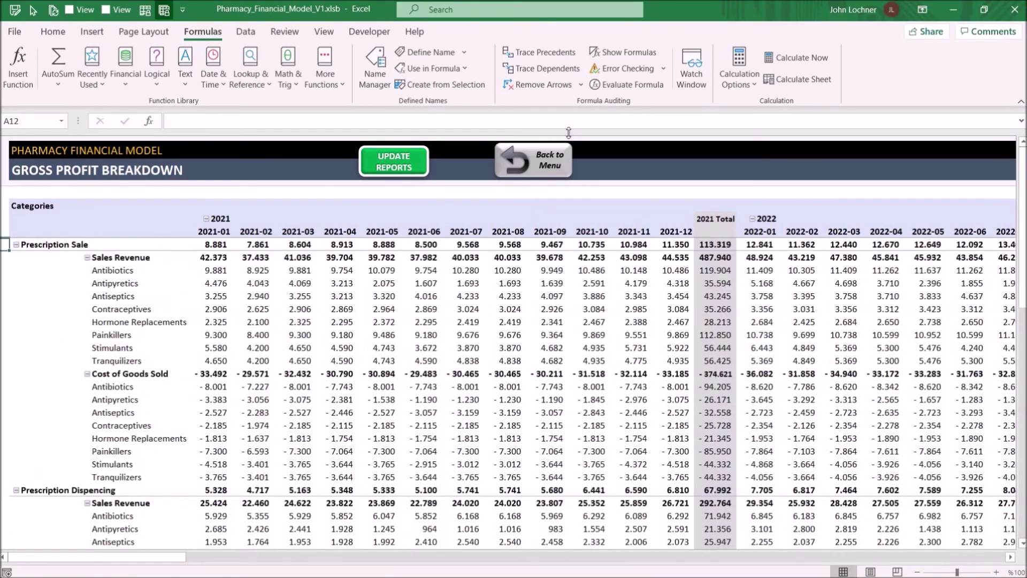
pyautogui.click(556, 158)
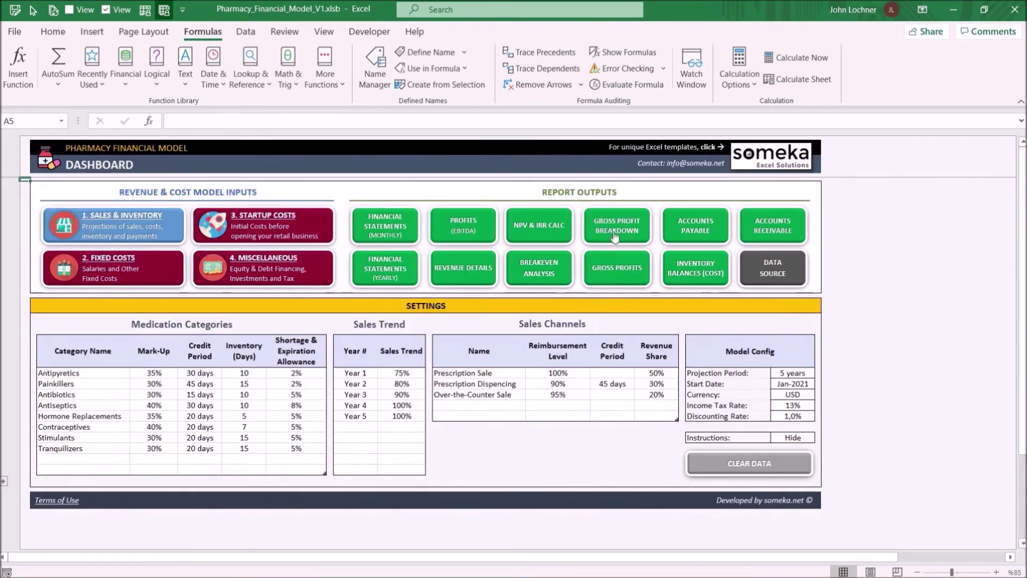
pyautogui.click(618, 269)
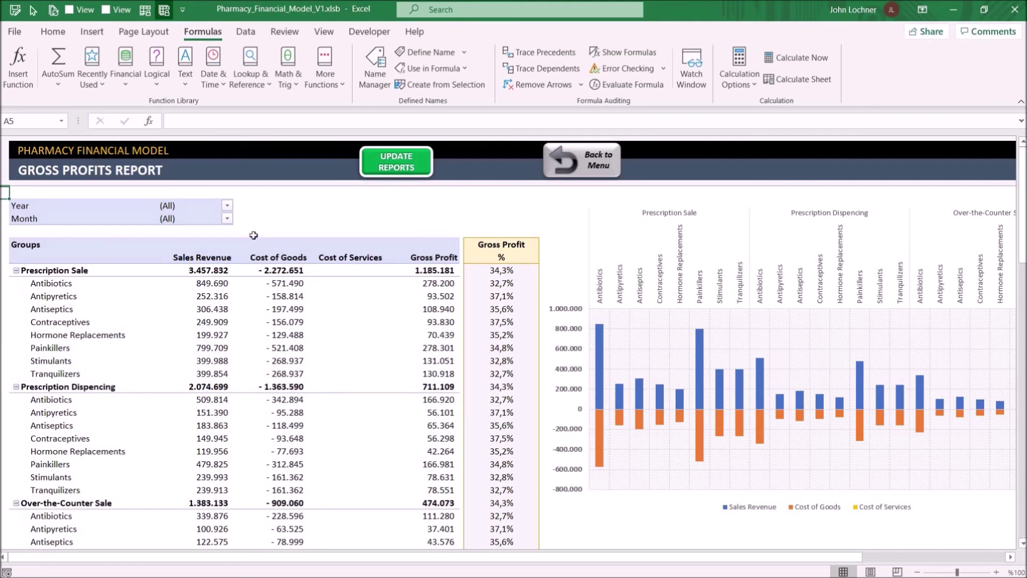
# Filter the Gross Profits report by year, excluding 2020 and 2021
pyautogui.click(227, 206)
pyautogui.click(89, 248)
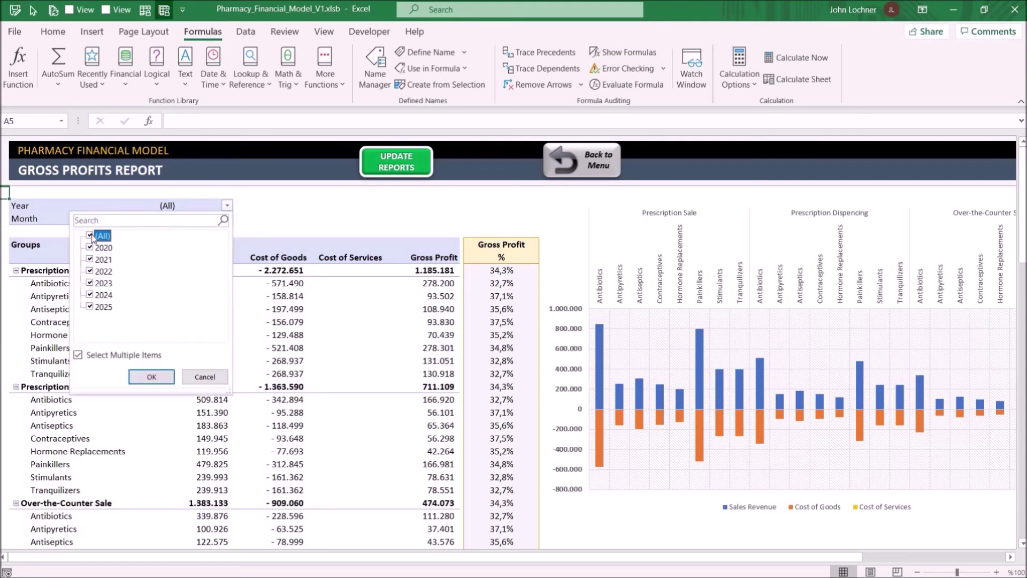
pyautogui.click(145, 379)
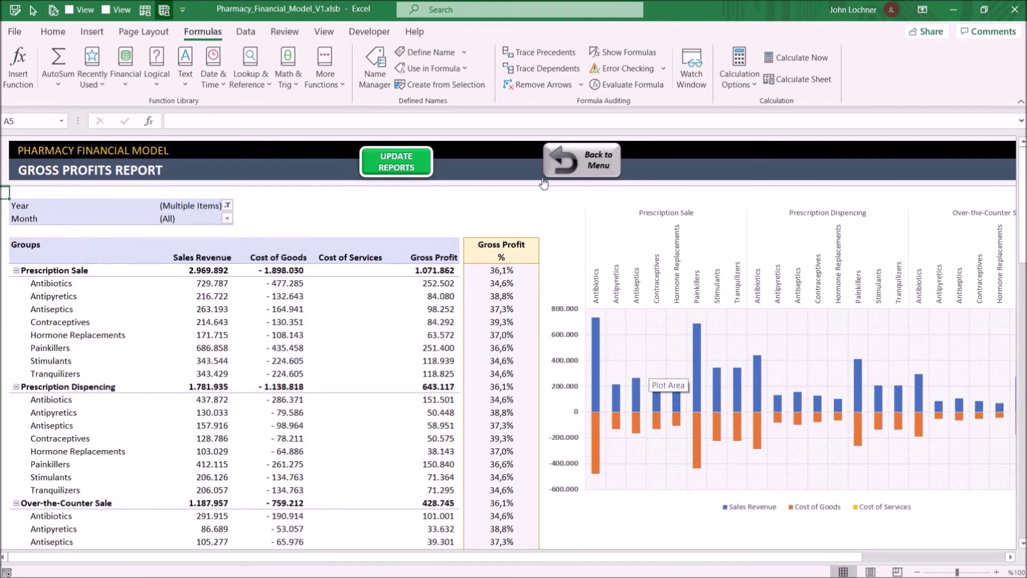
# View the Accounts Payable details from the dashboard, reviewing supplier payments and purchases, and return to the dashboard
pyautogui.click(561, 159)
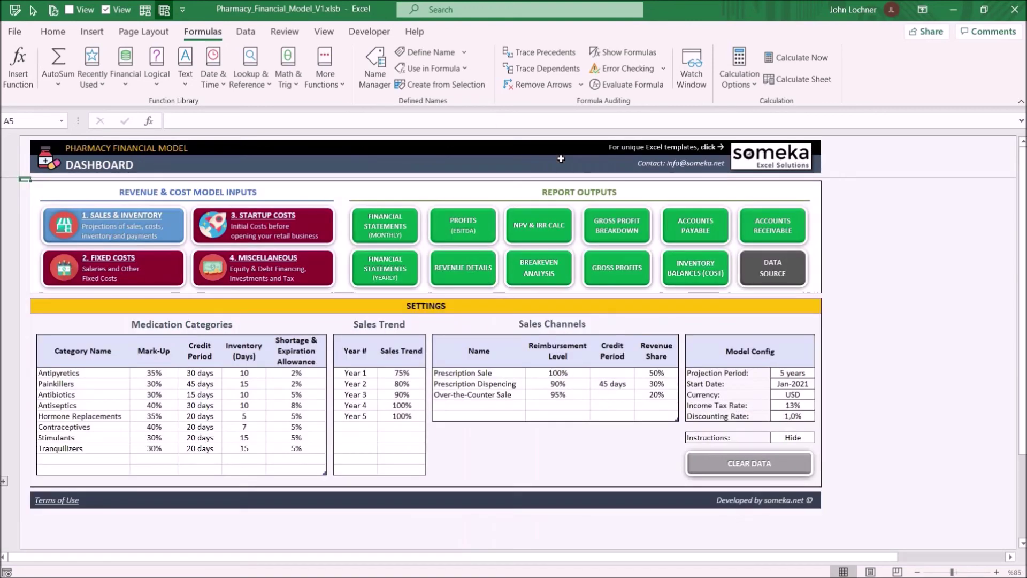
pyautogui.click(682, 229)
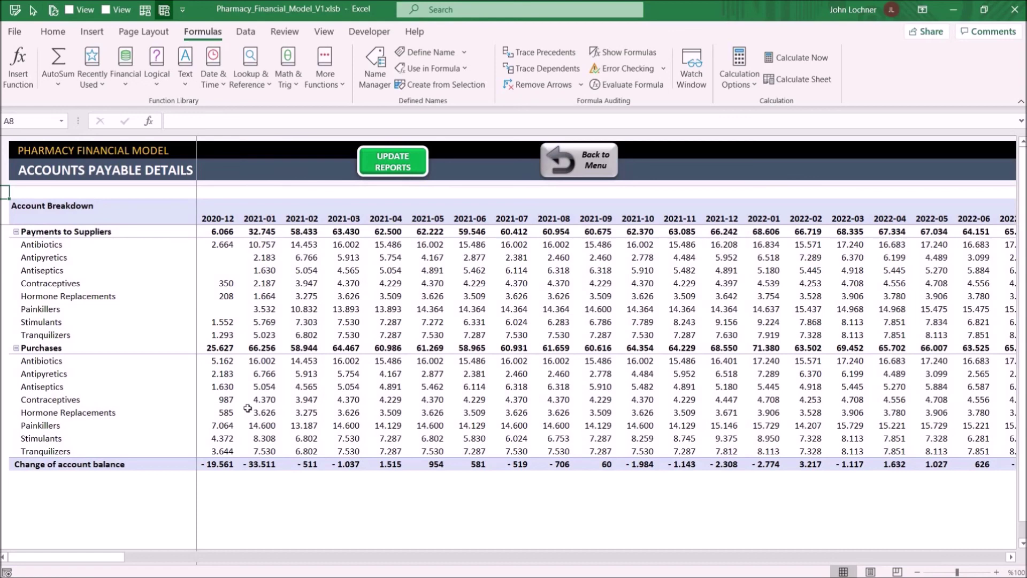
pyautogui.click(580, 155)
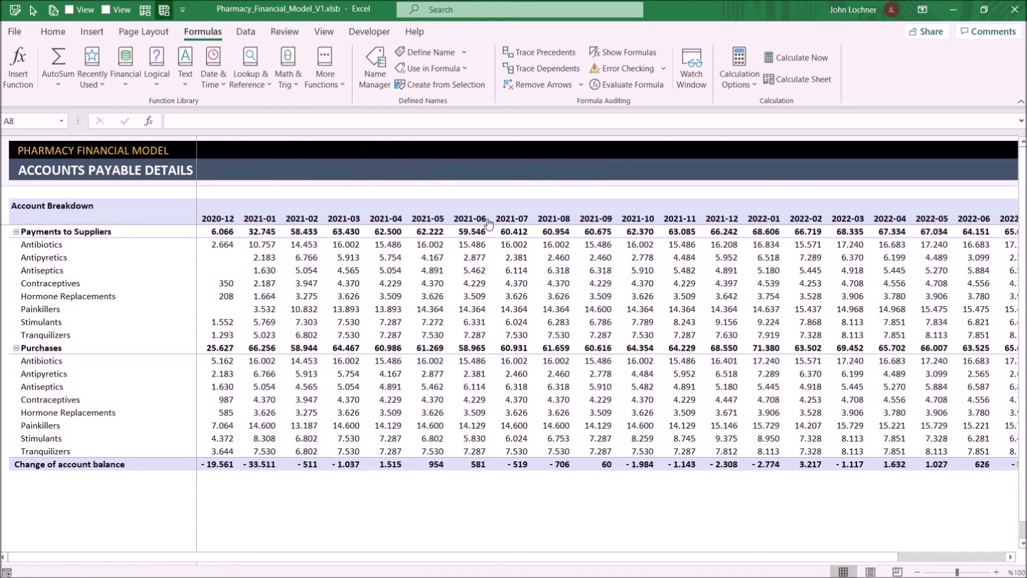
# View the Inventory Balances (Cost) report and the Accounts Receivable details from the dashboard, returning to the dashboard at the end
pyautogui.click(684, 262)
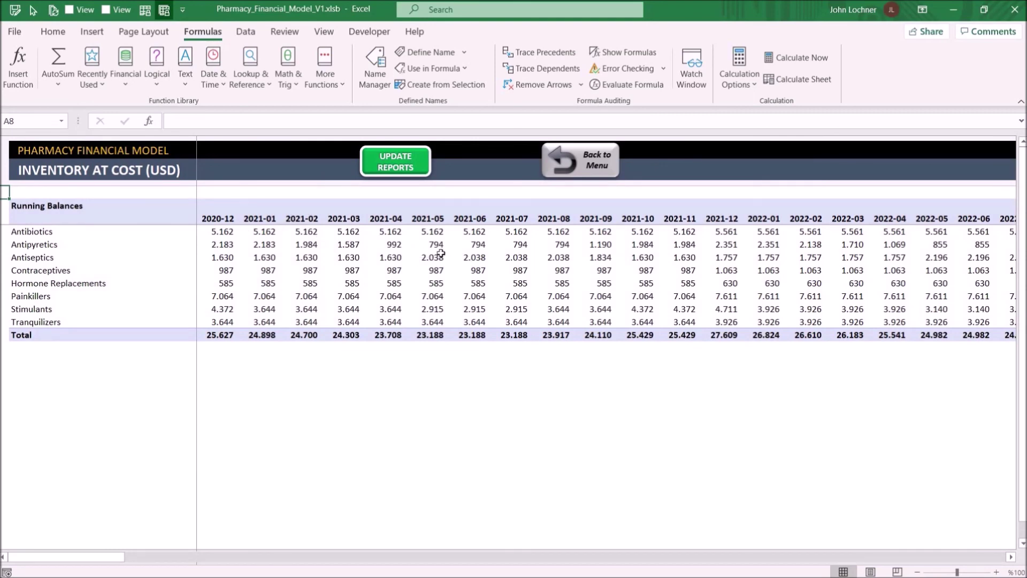
pyautogui.click(578, 158)
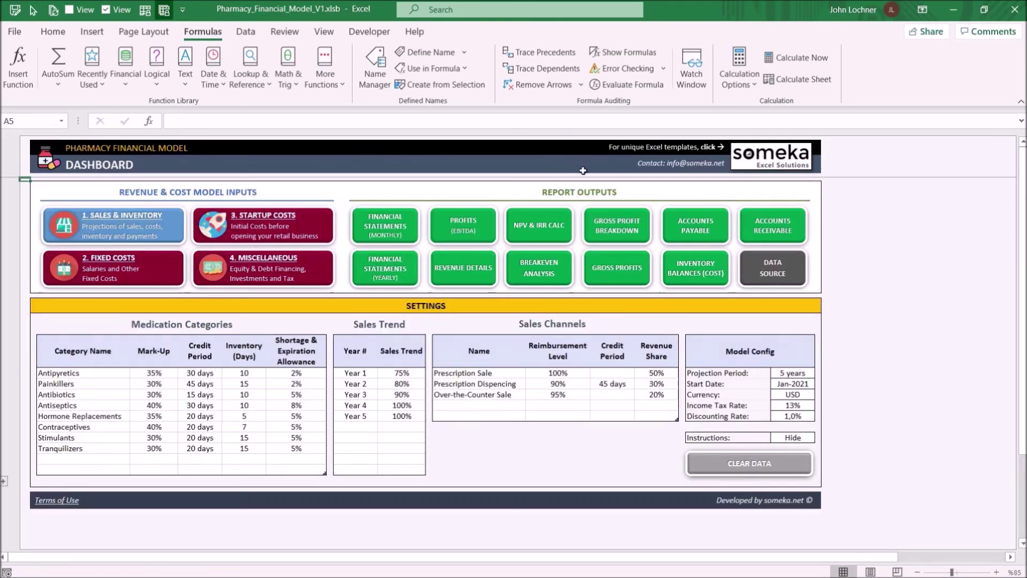
pyautogui.click(767, 223)
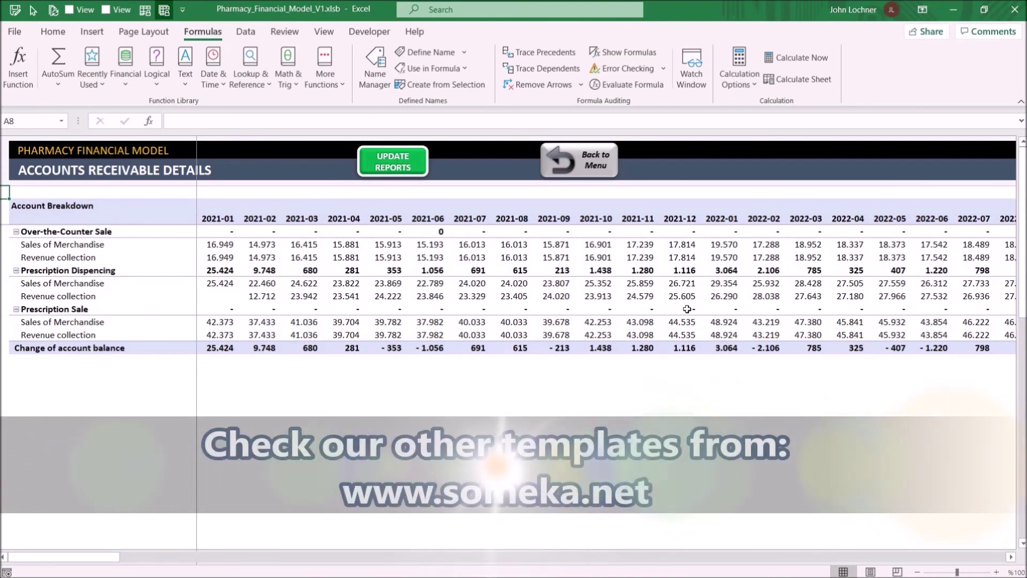
pyautogui.click(580, 160)
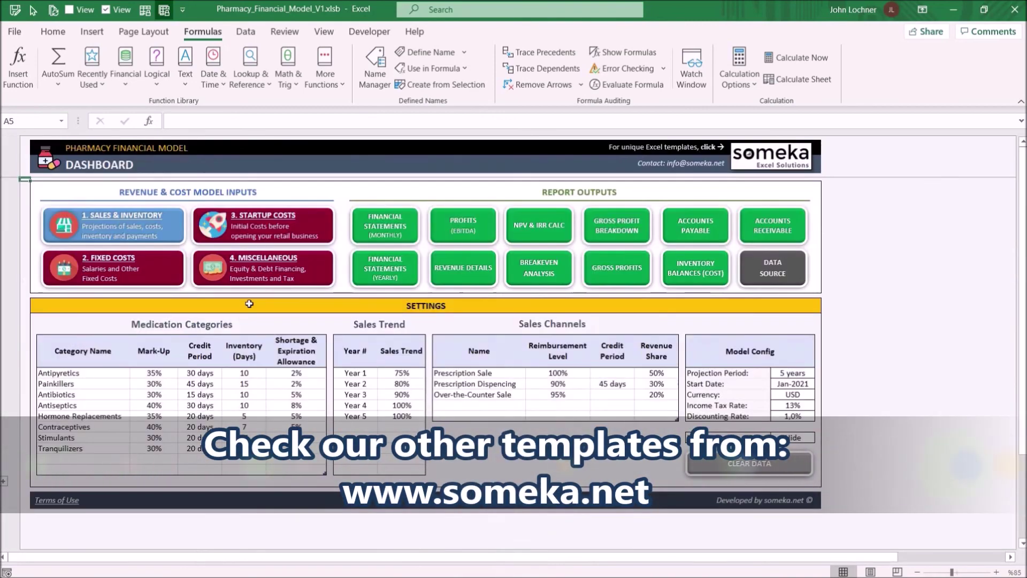